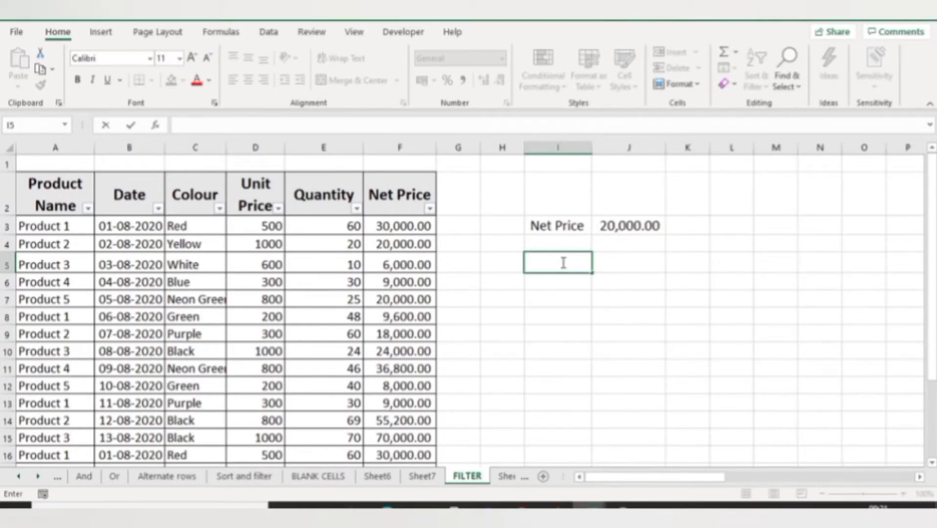
Filter the table's Colour column to Black only, then restore all colours.
{"action": "left_click", "coordinate": [235, 276]}
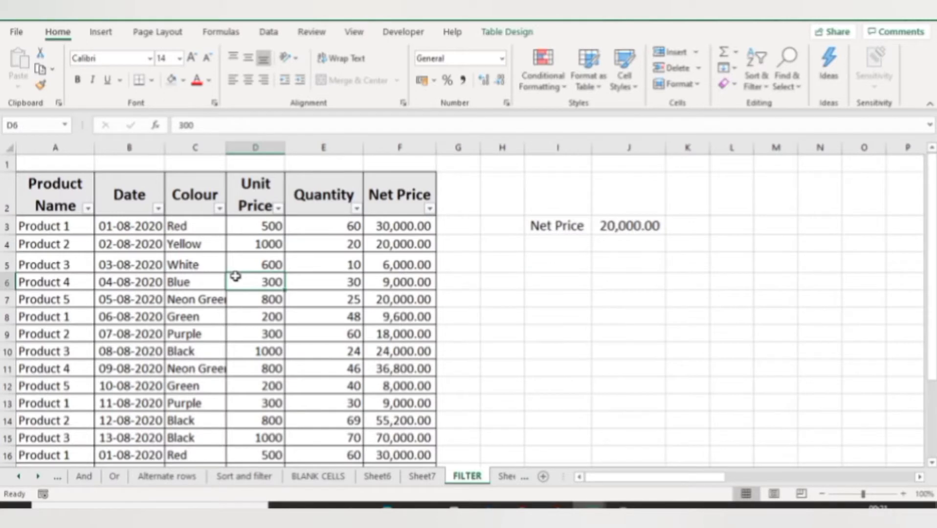
{"action": "left_click", "coordinate": [219, 208]}
{"action": "left_click", "coordinate": [70, 351]}
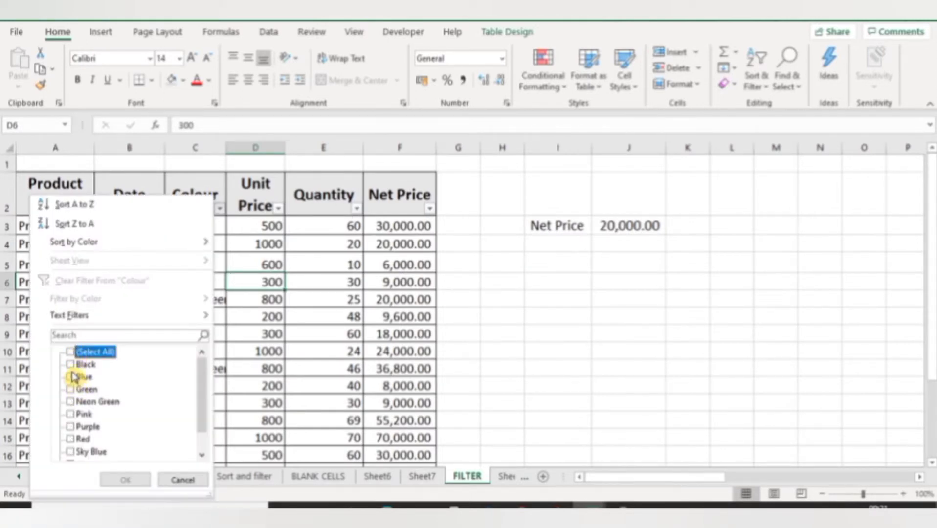
{"action": "left_click", "coordinate": [69, 364]}
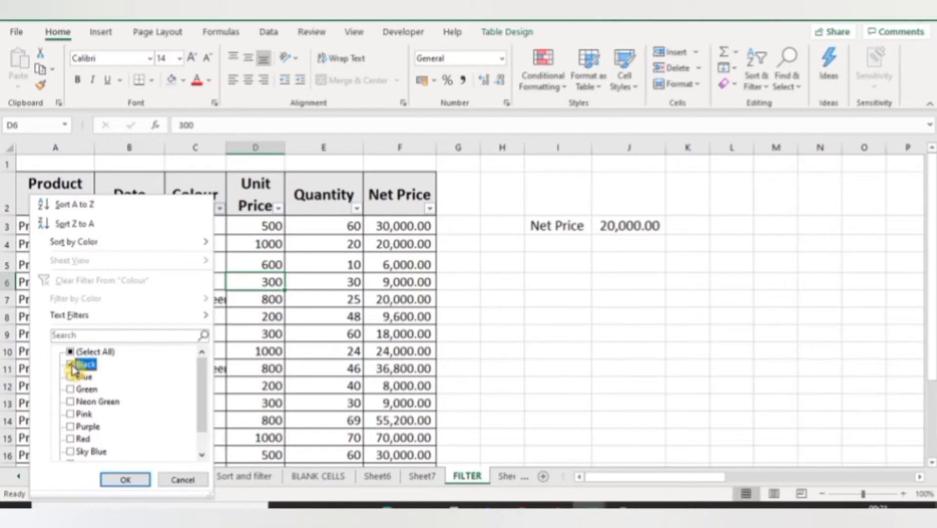
{"action": "left_click", "coordinate": [126, 481]}
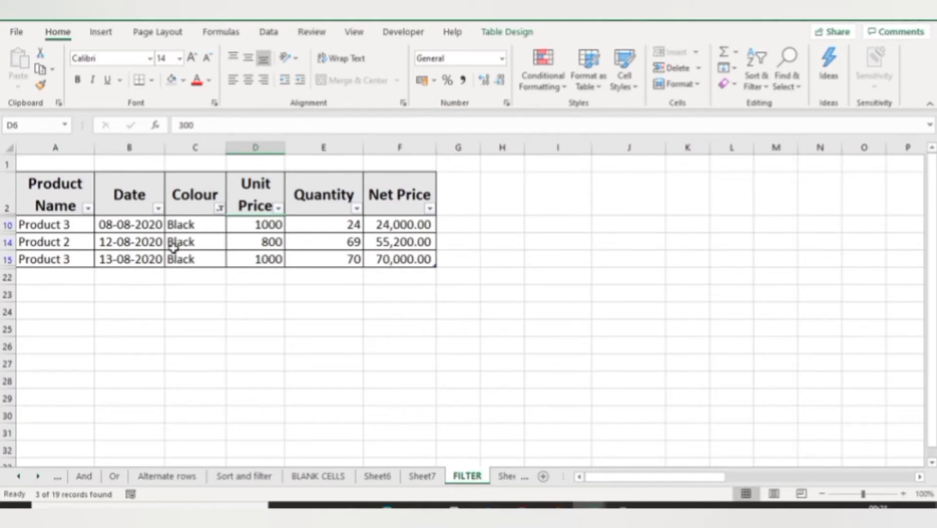
{"action": "left_click", "coordinate": [220, 208]}
{"action": "left_click", "coordinate": [71, 352]}
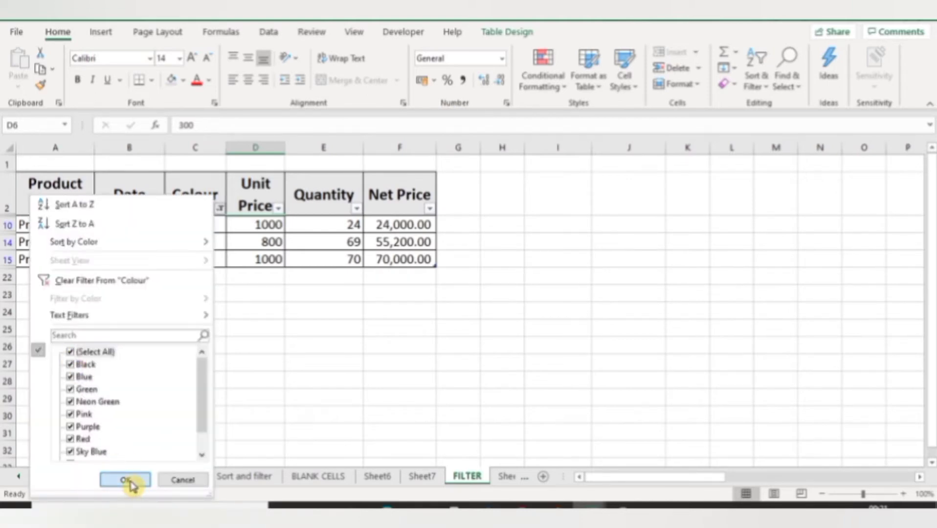
{"action": "left_click", "coordinate": [128, 480]}
{"action": "left_click", "coordinate": [295, 321]}
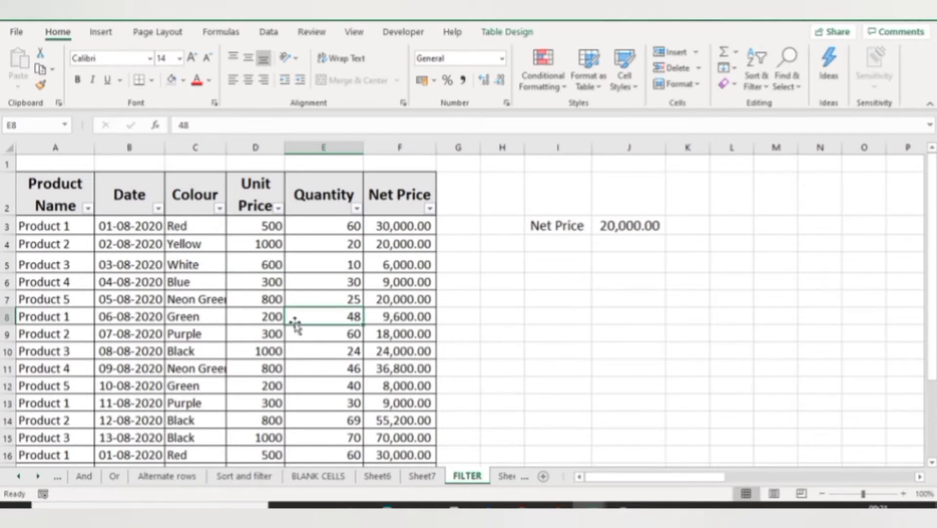
In I5, begin a FILTER formula using the whole Table1 as the array.
{"action": "key", "text": "Right"}
{"action": "key", "text": "Right"}
{"action": "key", "text": "Right"}
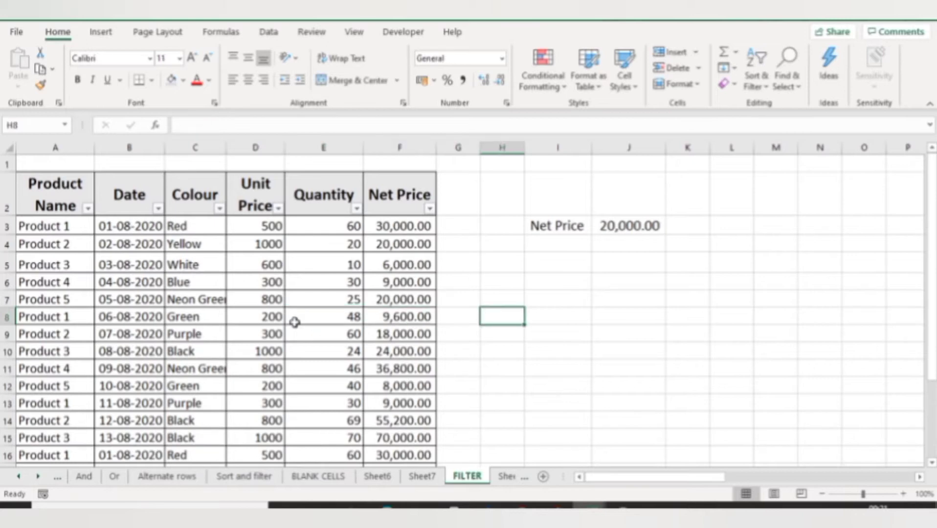
{"action": "key", "text": "Up"}
{"action": "key", "text": "Right"}
{"action": "key", "text": "Up"}
{"action": "key", "text": "Up"}
{"action": "type", "text": "=FILTER("}
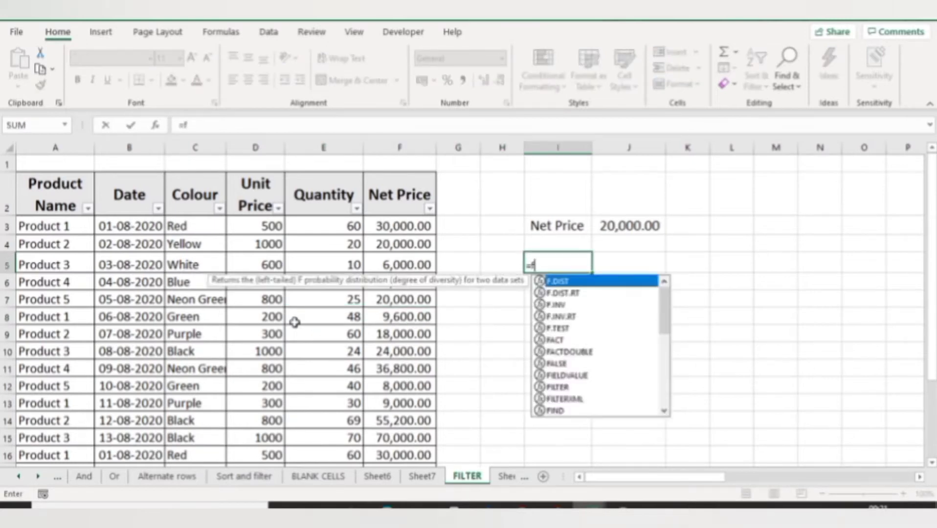
{"action": "left_click", "coordinate": [78, 230]}
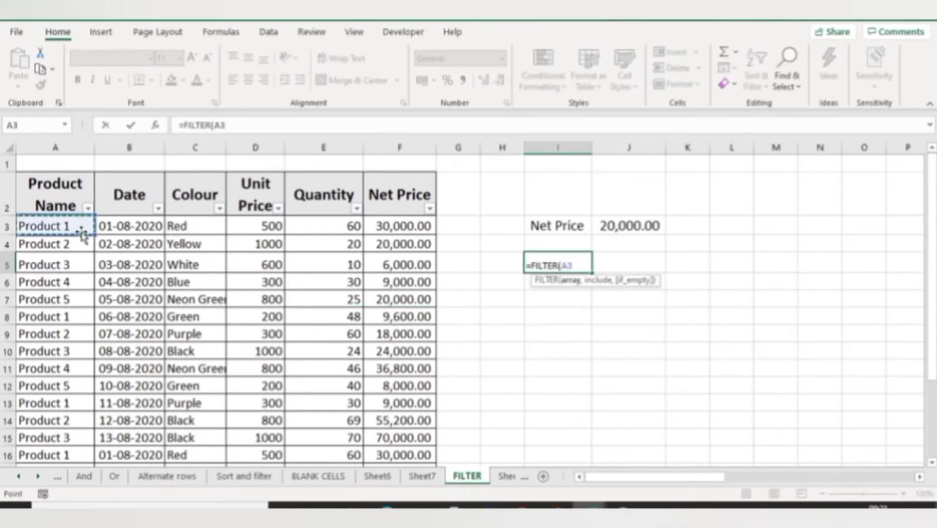
{"action": "key", "text": "ctrl+shift+Down"}
{"action": "key", "text": "ctrl+shift+Right"}
{"action": "left_click_drag", "start_coordinate": [933, 335], "coordinate": [932, 249]}
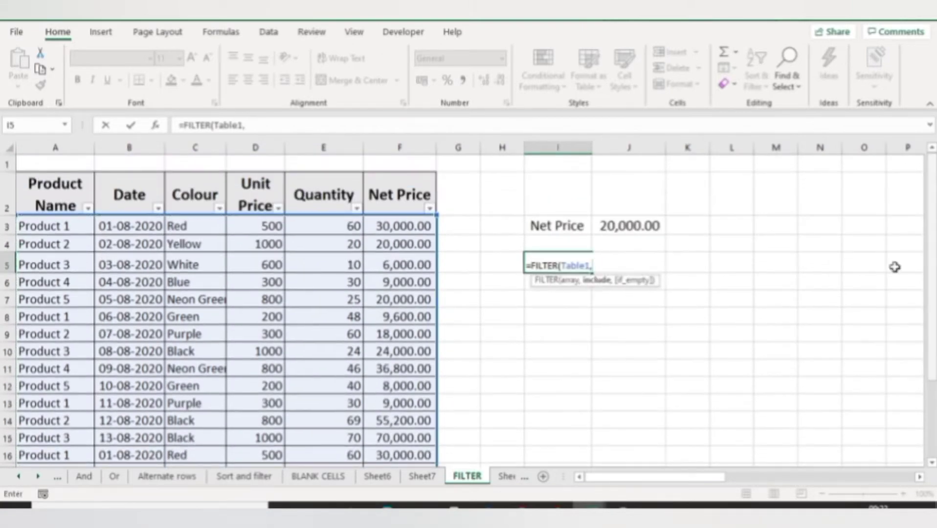
{"action": "type", "text": ","}
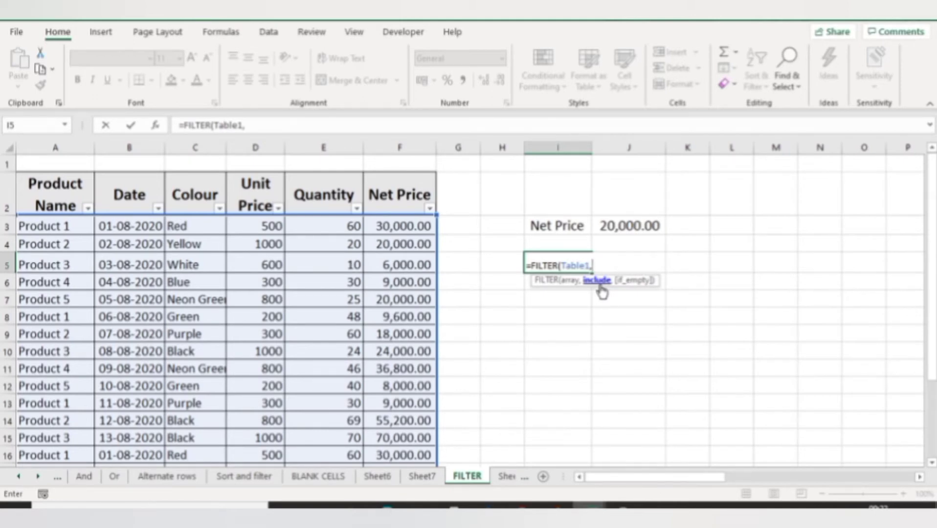
Add the condition Table1[Net Price]>J3 and enter the formula to spill results.
{"action": "left_click", "coordinate": [422, 230]}
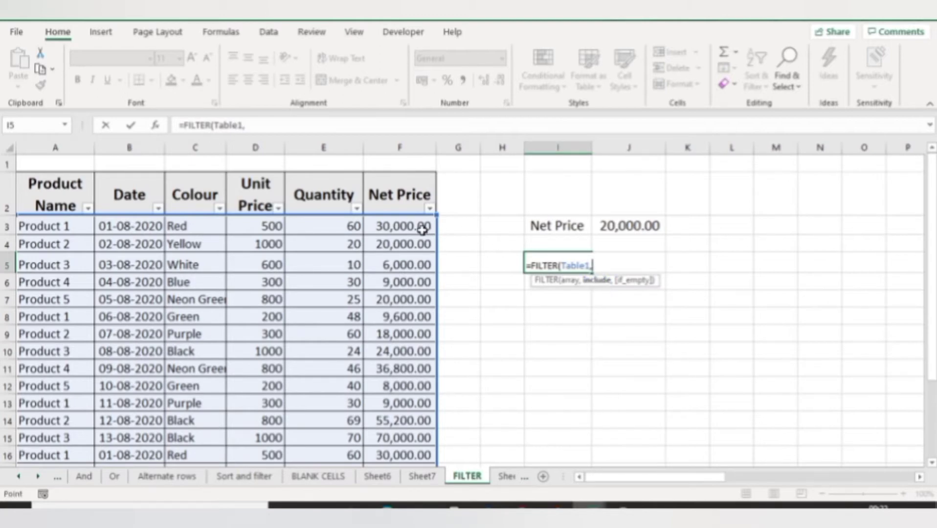
{"action": "key", "text": "ctrl+shift+Down"}
{"action": "type", "text": ">"}
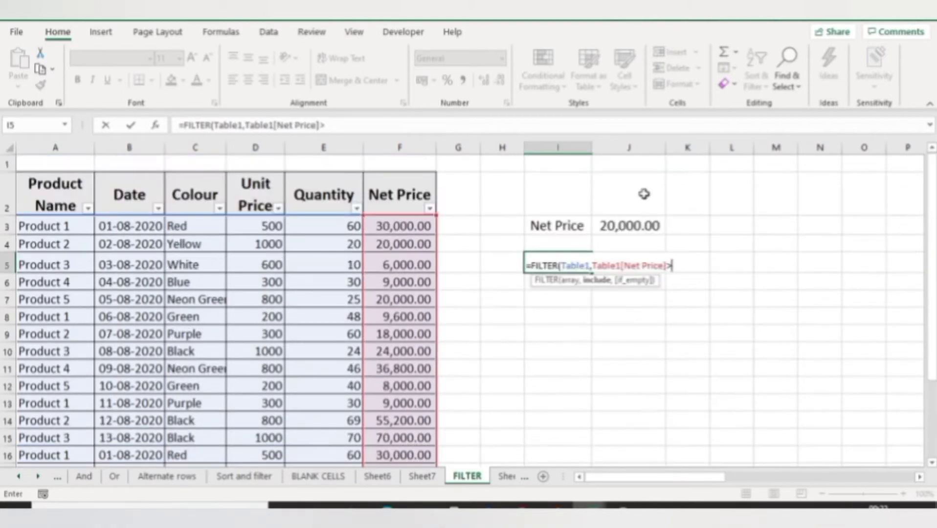
{"action": "left_click", "coordinate": [631, 225]}
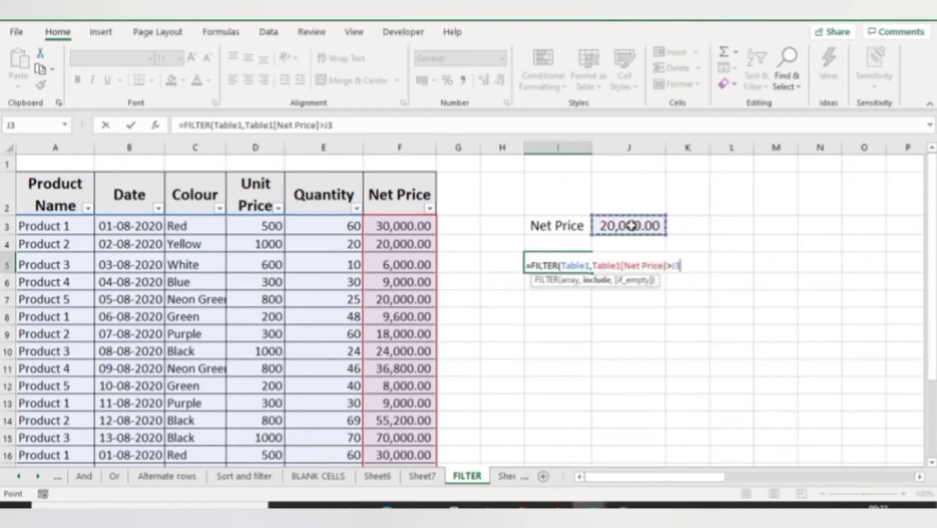
{"action": "type", "text": ")"}
{"action": "key", "text": "Return"}
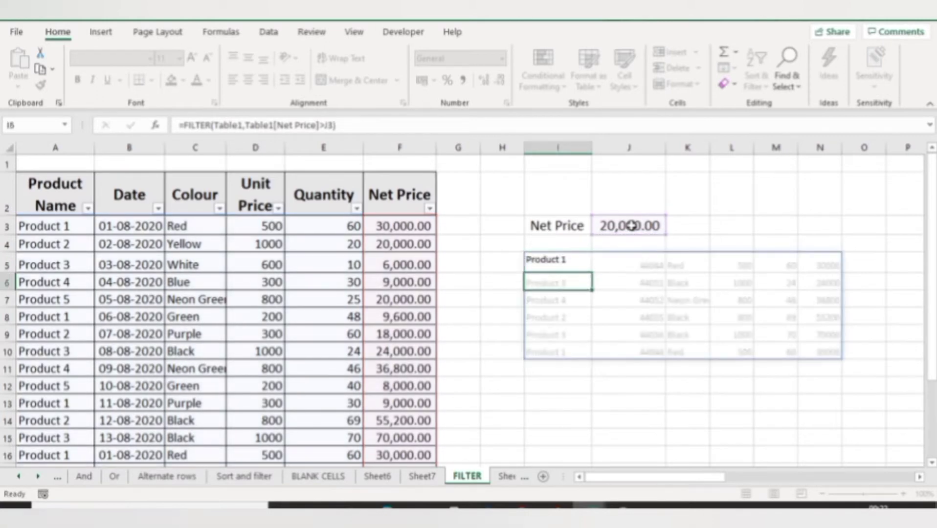
Review the spilled results and I6's formula, then select Q6 in the Product Name/Net Price block.
{"action": "key", "text": "Down"}
{"action": "key", "text": "Down"}
{"action": "key", "text": "Down"}
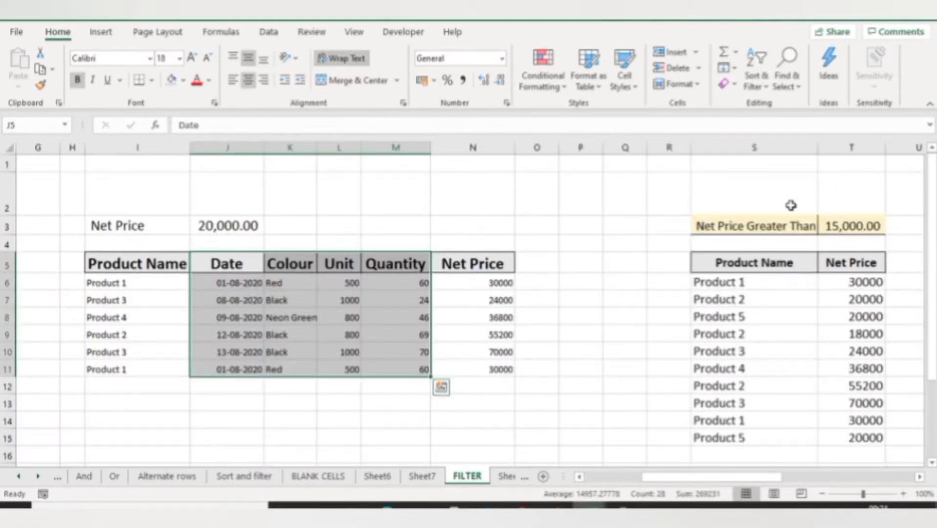
{"action": "key", "text": "Escape"}
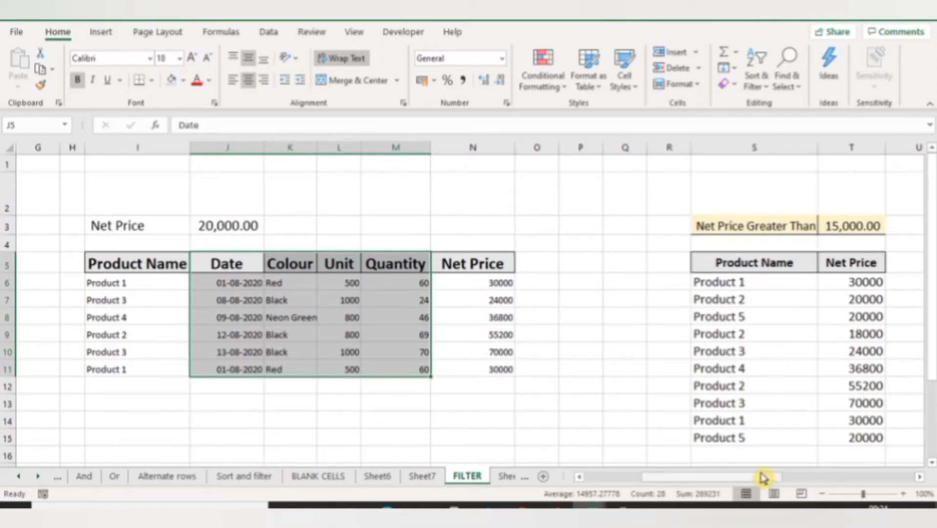
{"action": "left_click_drag", "start_coordinate": [763, 478], "coordinate": [708, 479]}
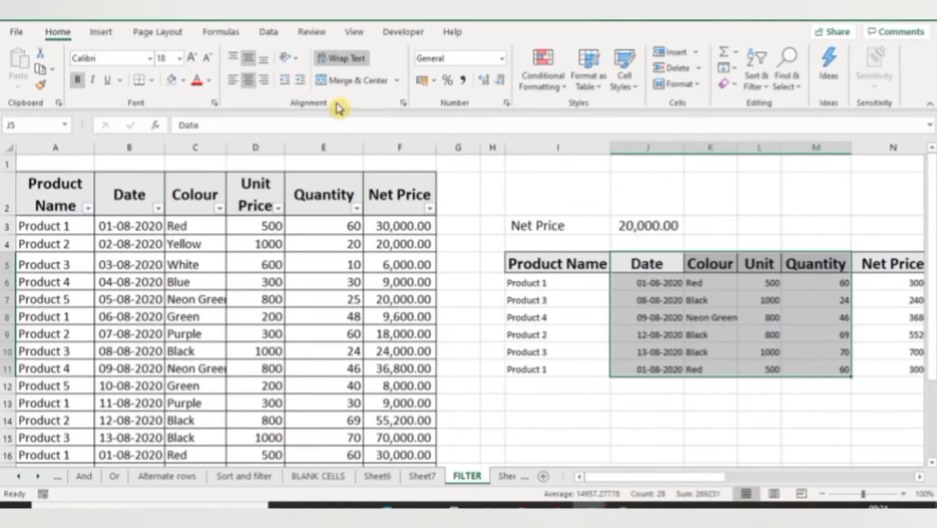
{"action": "left_click_drag", "start_coordinate": [132, 147], "coordinate": [323, 147]}
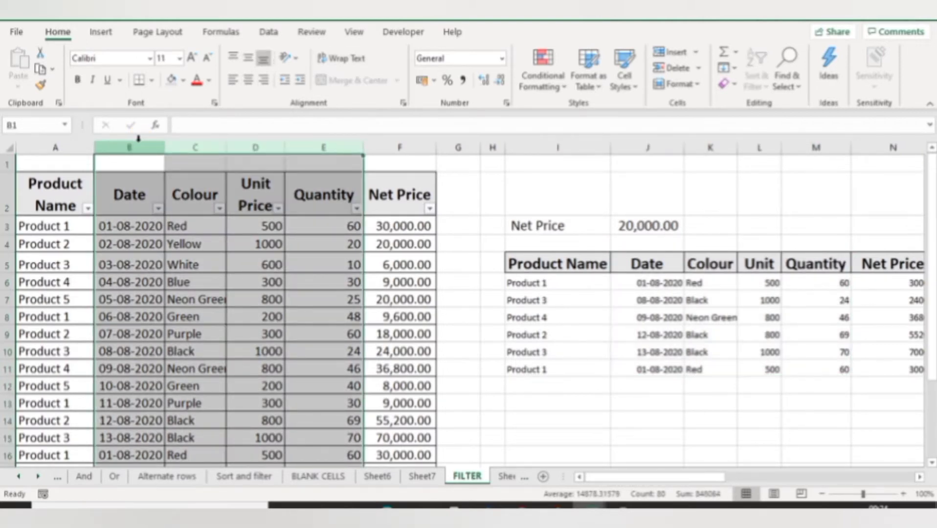
{"action": "left_click", "coordinate": [539, 281]}
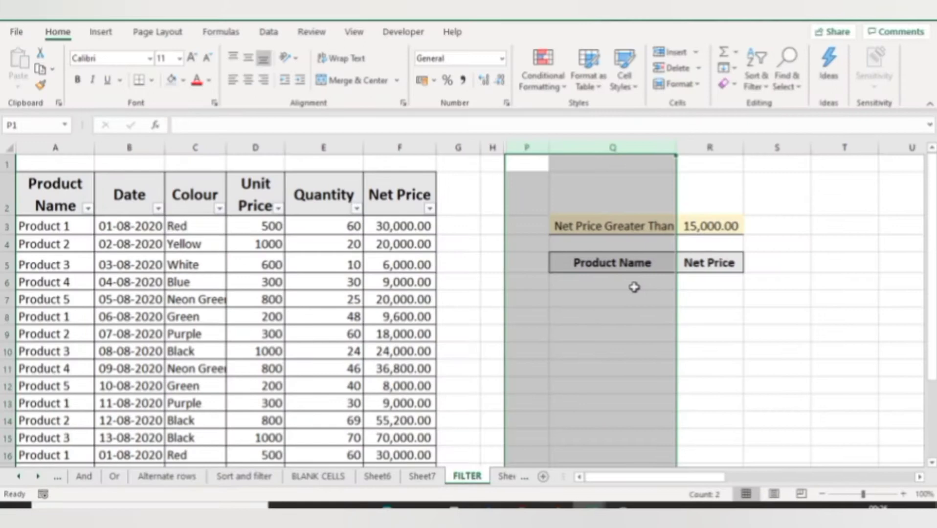
{"action": "left_click", "coordinate": [634, 287]}
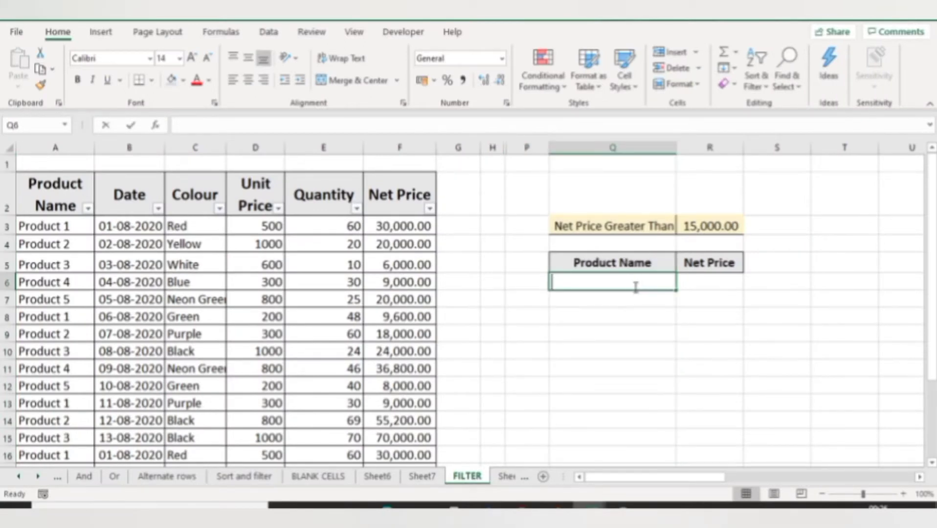
Enter =FILTER(Table1,Table1[Net Price]>15000) in Q6, correcting the mistyped 150000 threshold.
{"action": "type", "text": "=FILTER("}
{"action": "left_click", "coordinate": [53, 226]}
{"action": "key", "text": "ctrl+shift+Down"}
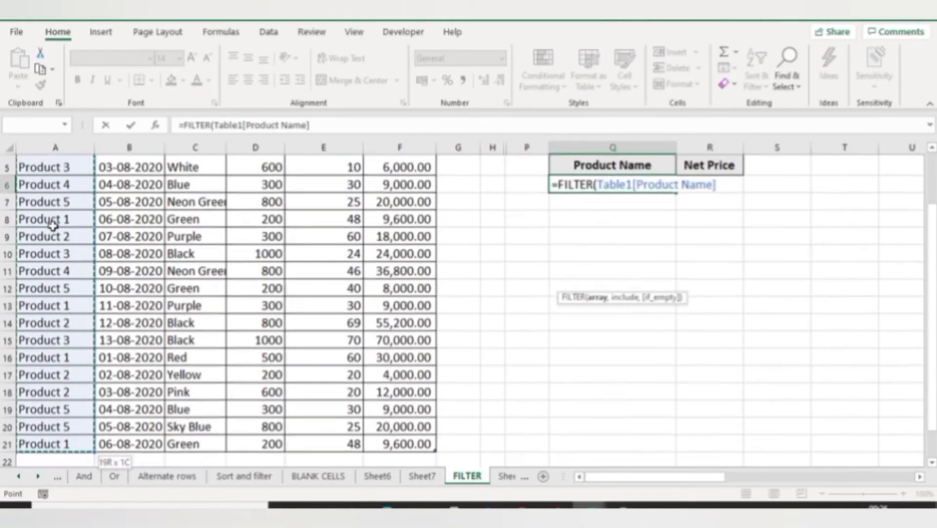
{"action": "key", "text": "ctrl+shift+Right"}
{"action": "type", "text": ","}
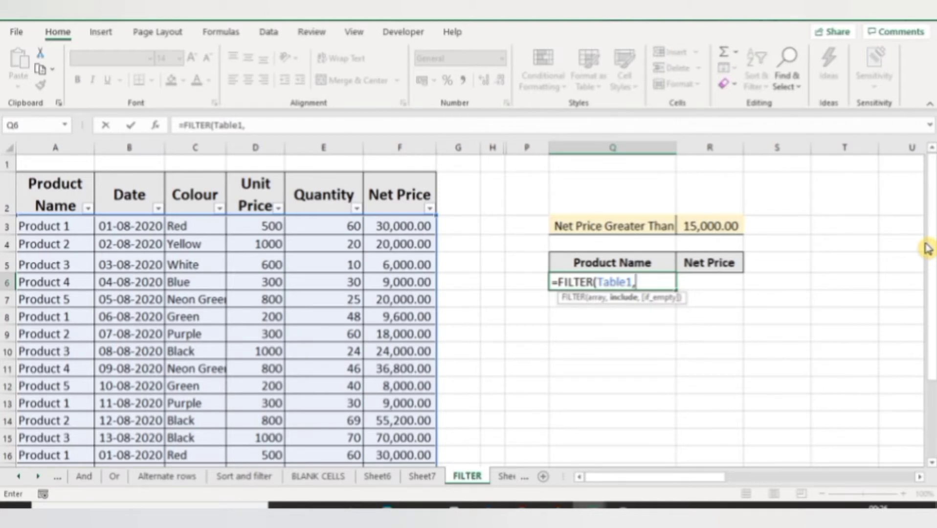
{"action": "left_click", "coordinate": [414, 228]}
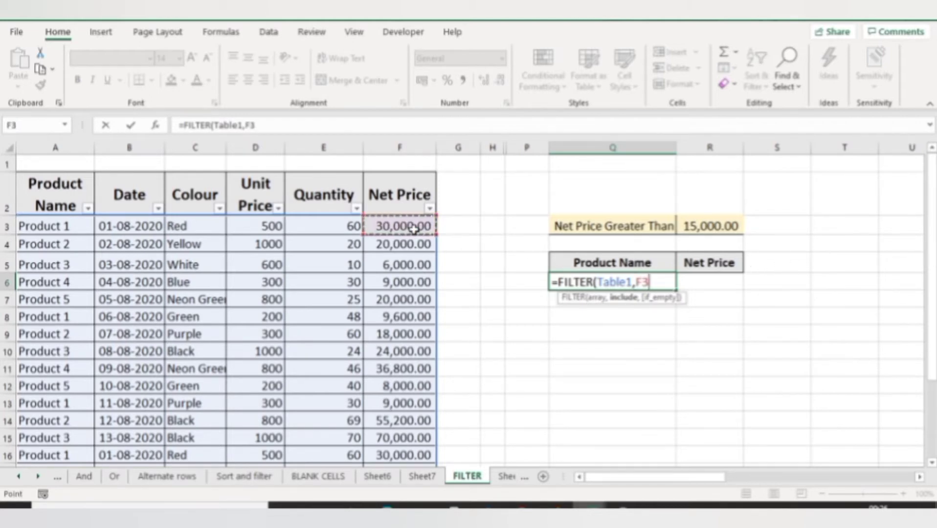
{"action": "key", "text": "ctrl+shift+Down"}
{"action": "type", "text": ">150000"}
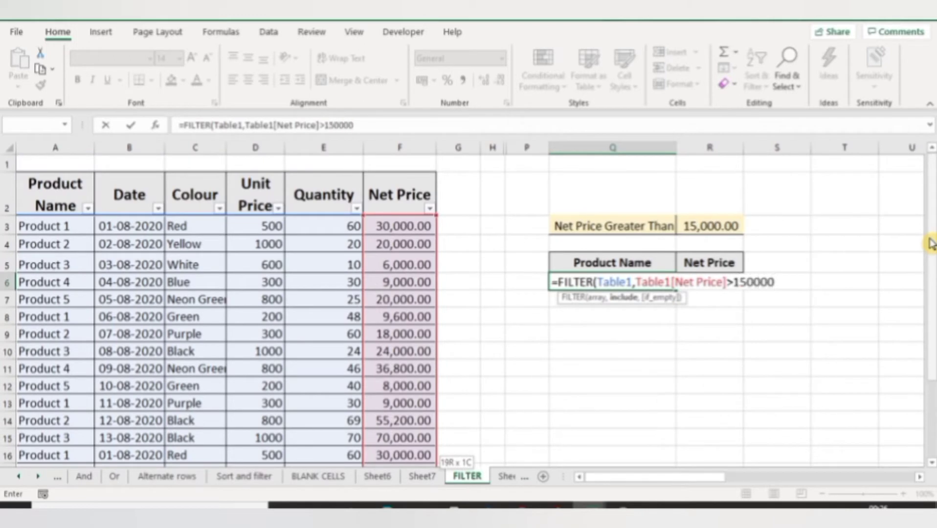
{"action": "key", "text": "BackSpace"}
{"action": "type", "text": ")"}
{"action": "key", "text": "ctrl+Return"}
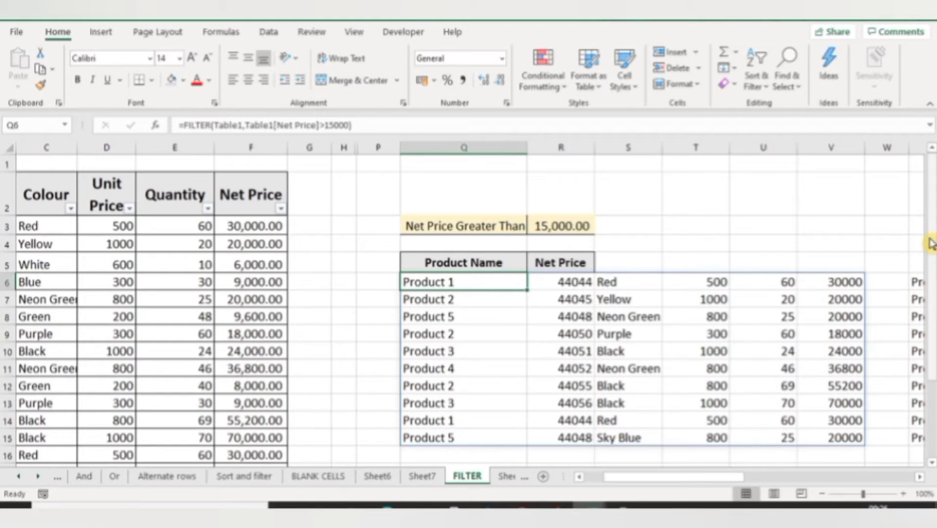
{"action": "key", "text": "Left"}
{"action": "key", "text": "Left"}
{"action": "key", "text": "Left"}
{"action": "key", "text": "Left"}
{"action": "key", "text": "Left"}
{"action": "key", "text": "Left"}
{"action": "key", "text": "Left"}
{"action": "key", "text": "Left"}
{"action": "key", "text": "Left"}
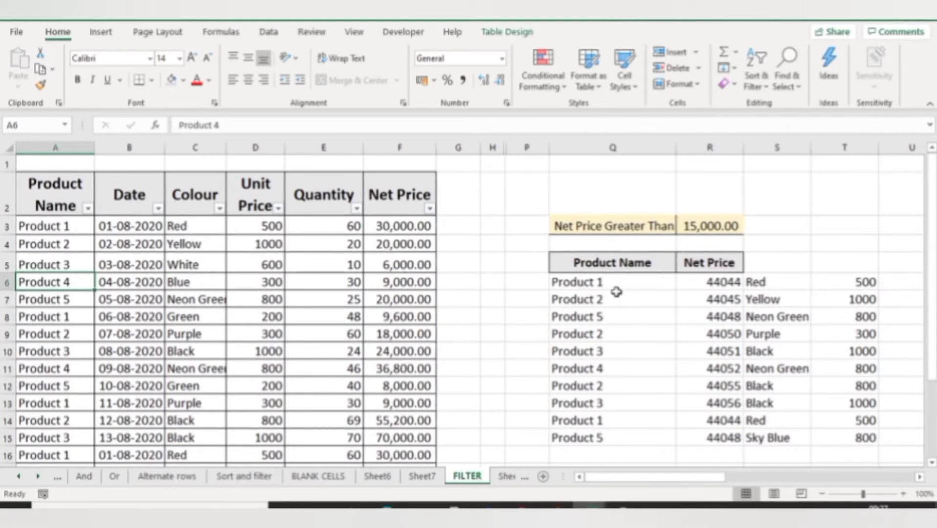
Wrap Q6's formula in an outer FILTER with {1,0,0,0,0,1} to keep Product Name and Net Price.
{"action": "double_click", "coordinate": [597, 286]}
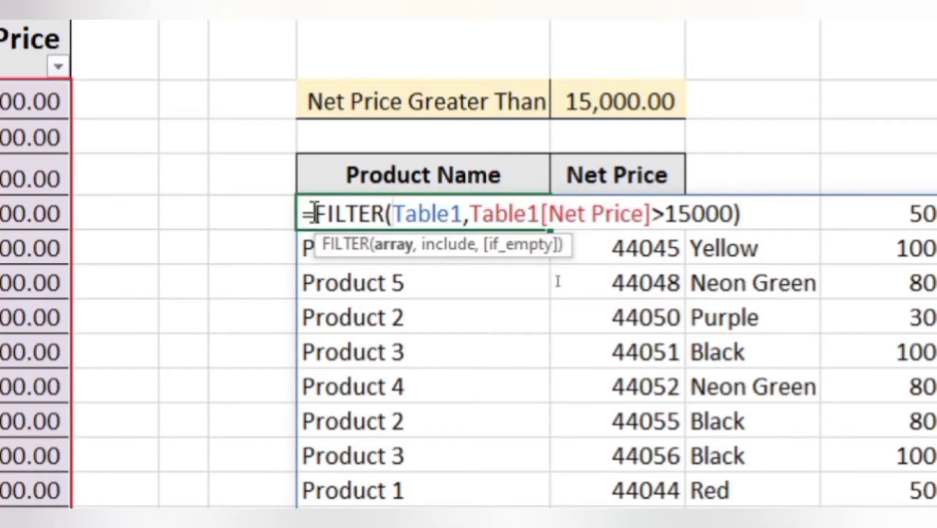
{"action": "left_click", "coordinate": [316, 213]}
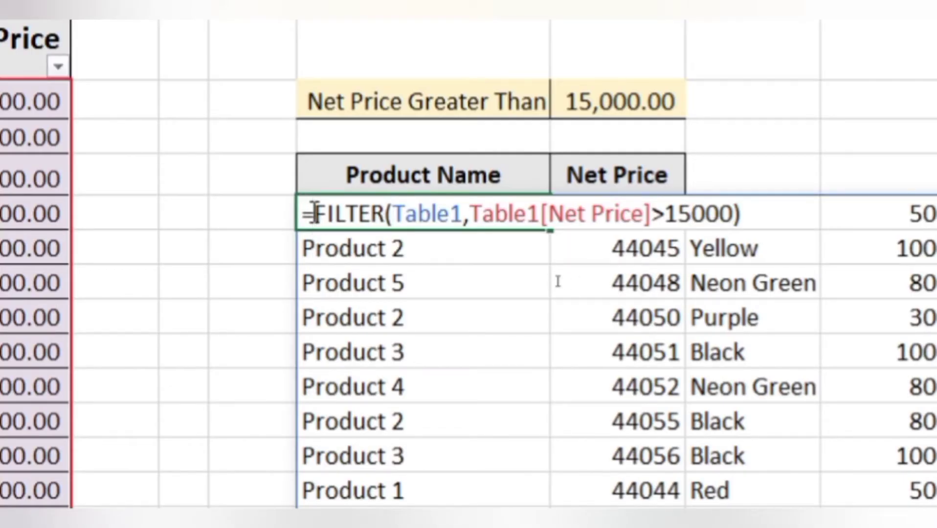
{"action": "type", "text": "fil"}
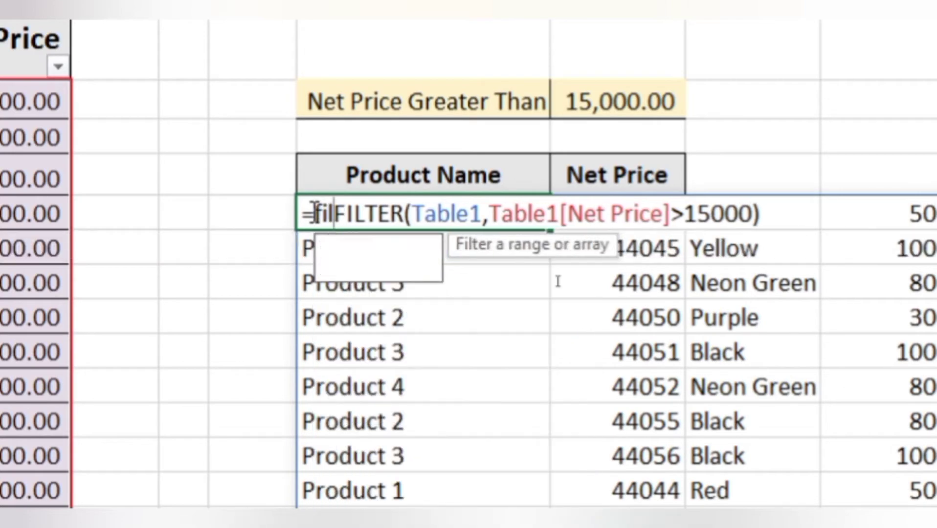
{"action": "type", "text": "ter"}
{"action": "key", "text": "Tab"}
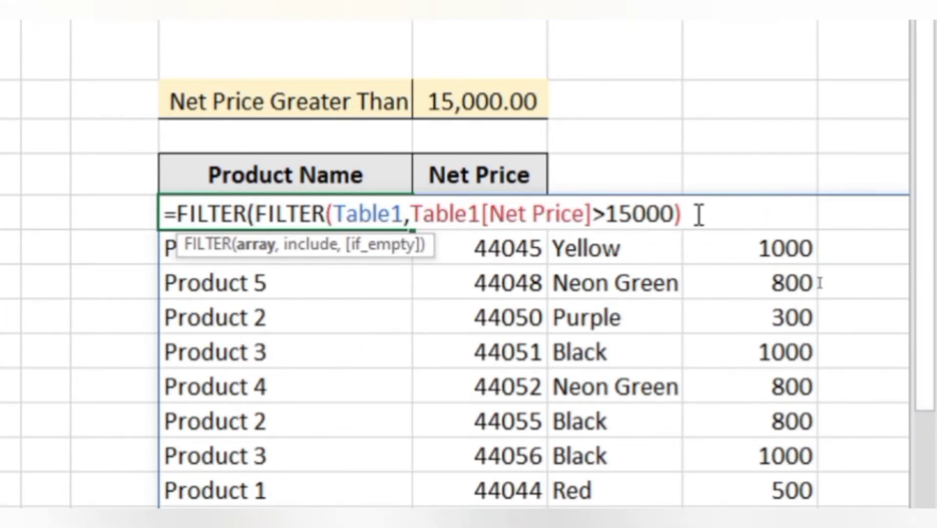
{"action": "left_click", "coordinate": [699, 215]}
{"action": "type", "text": ","}
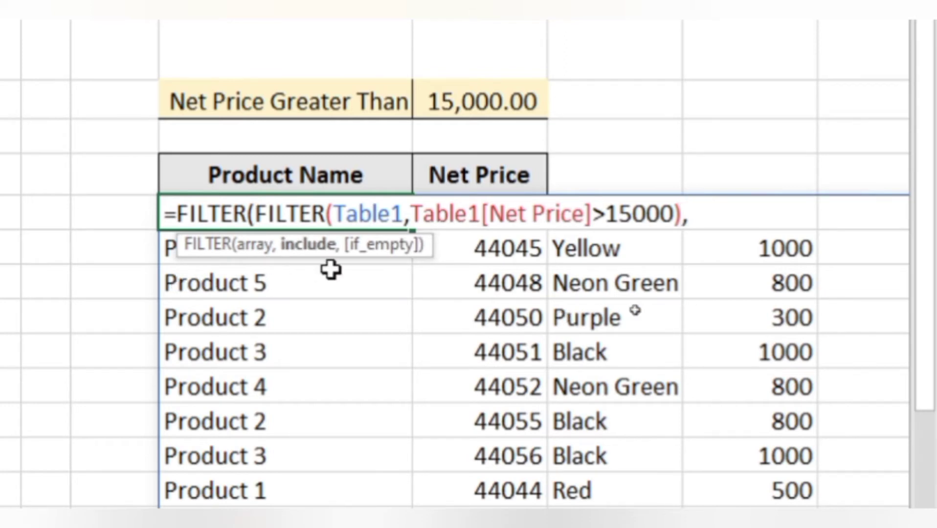
{"action": "type", "text": "{"}
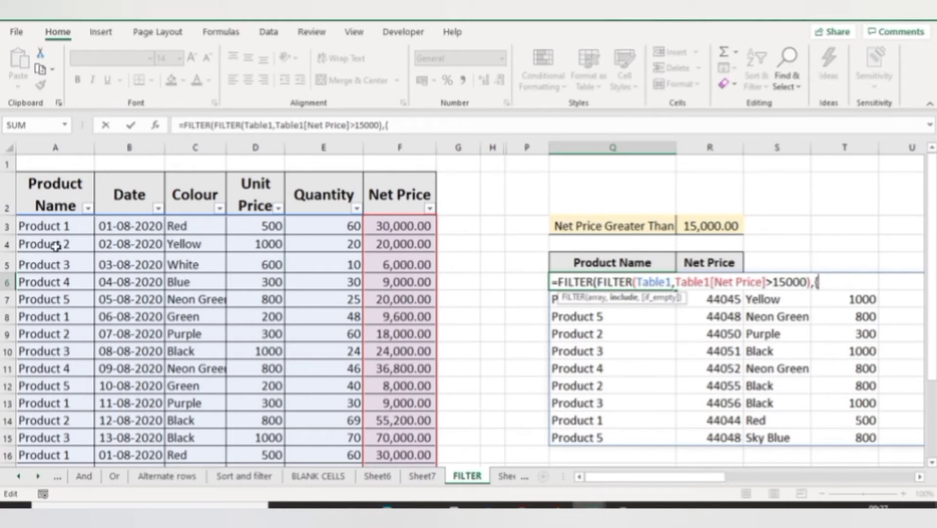
{"action": "type", "text": "1,0"}
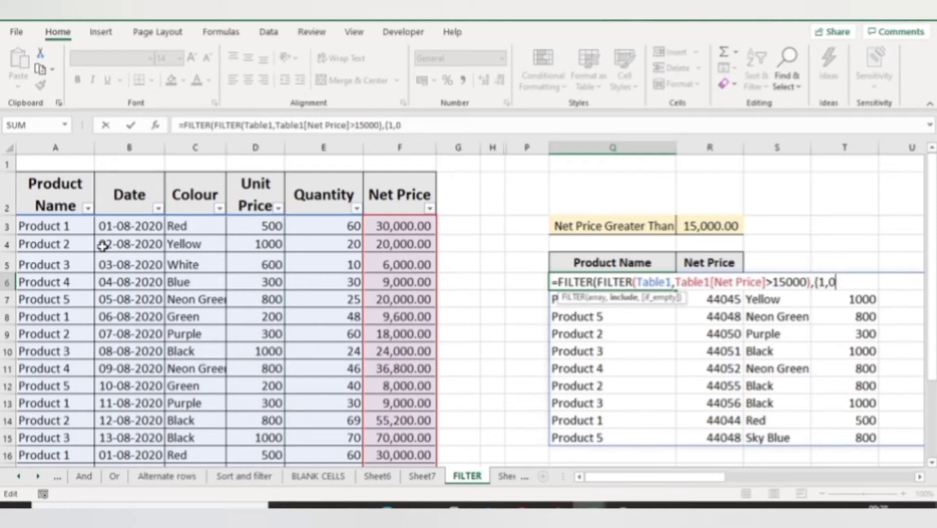
{"action": "type", "text": ",0"}
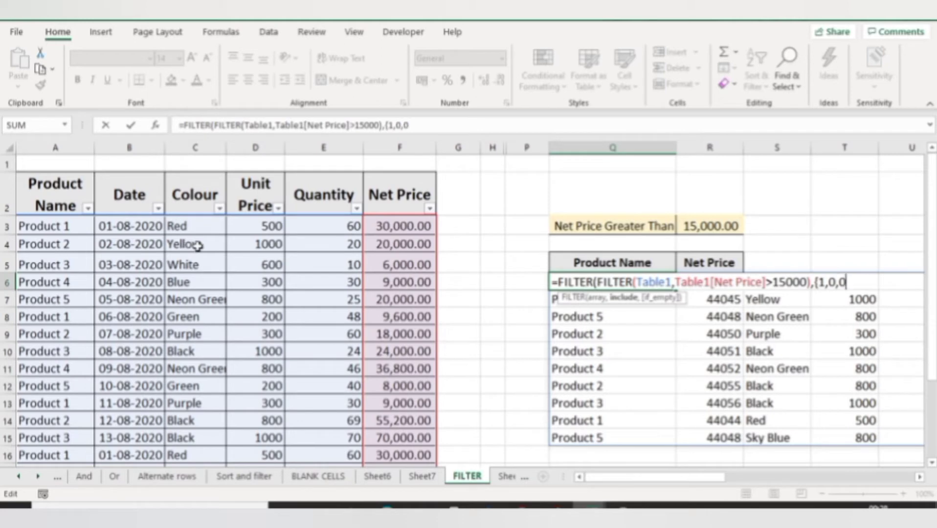
{"action": "type", "text": ",0"}
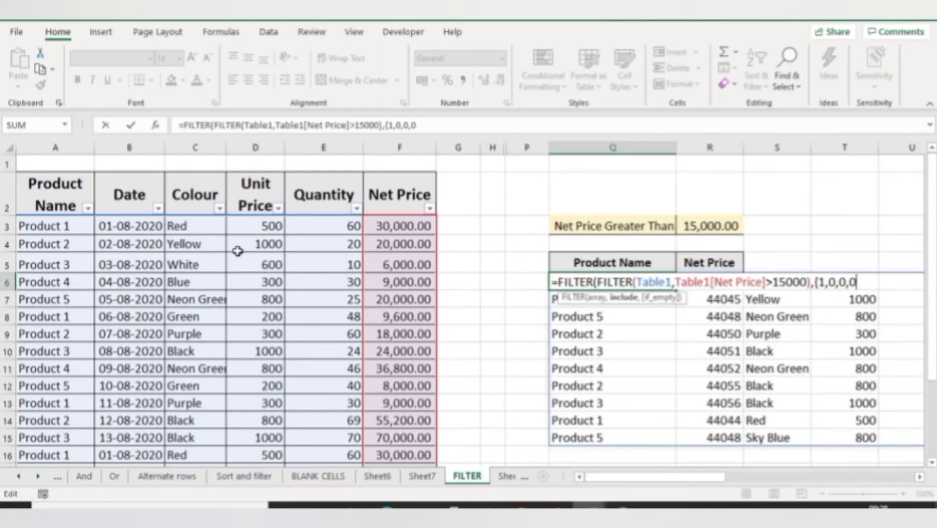
{"action": "type", "text": ",0,"}
{"action": "type", "text": "1})"}
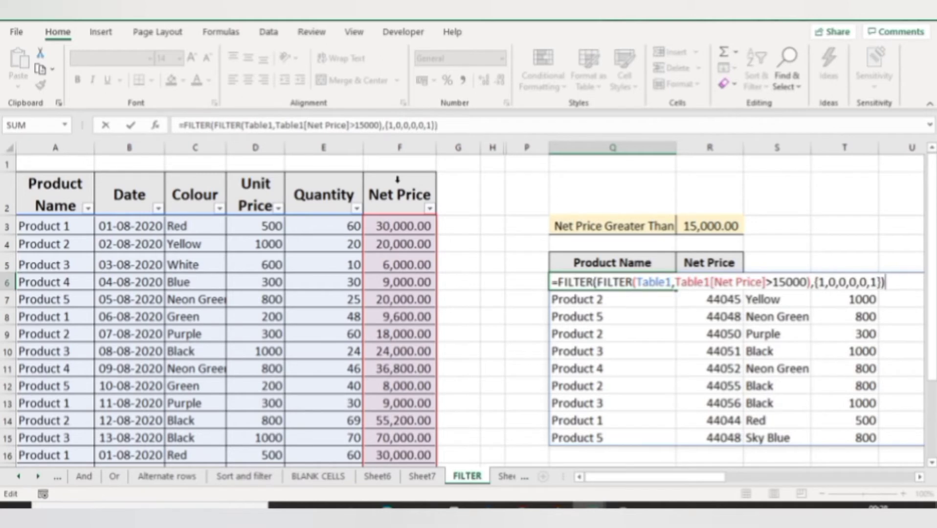
{"action": "key", "text": "Return"}
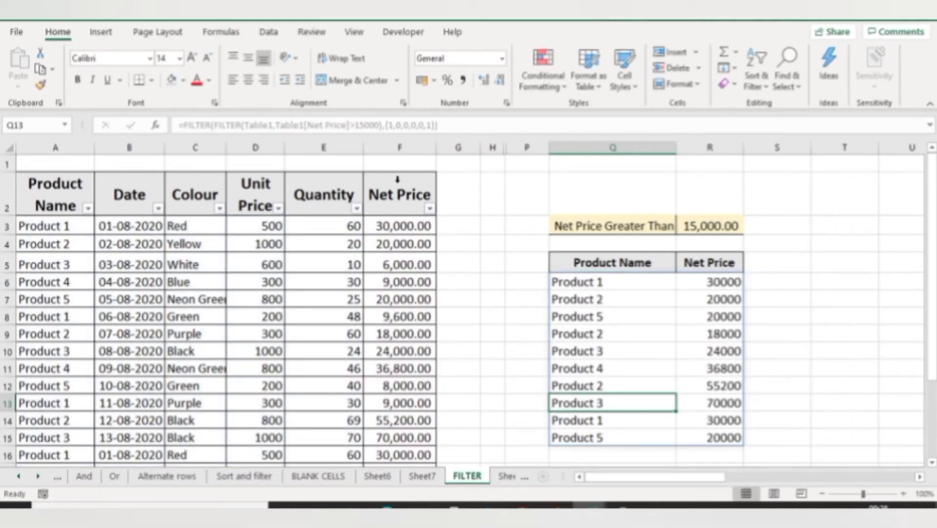
{"action": "key", "text": "Up"}
{"action": "key", "text": "Up"}
{"action": "key", "text": "Up"}
{"action": "key", "text": "Up"}
{"action": "key", "text": "Up"}
{"action": "key", "text": "Up"}
{"action": "key", "text": "Up"}
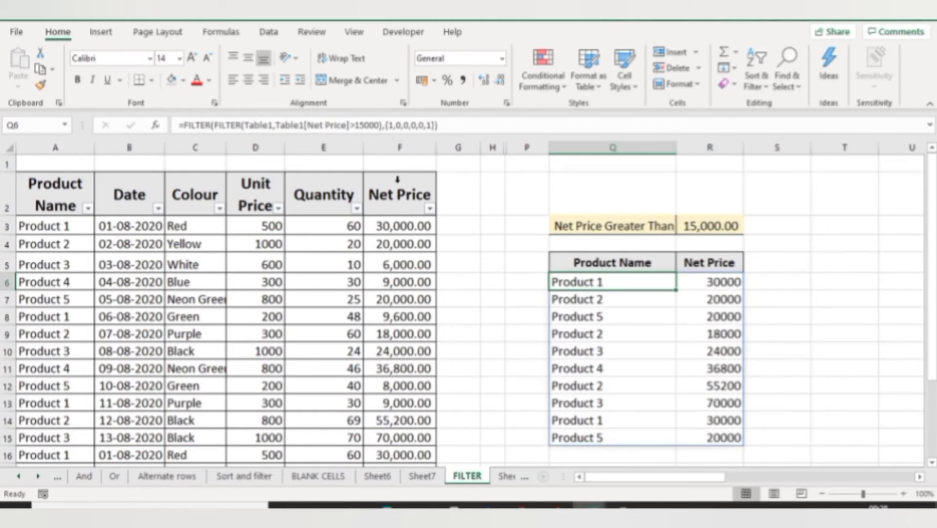
{"action": "left_click", "coordinate": [611, 333]}
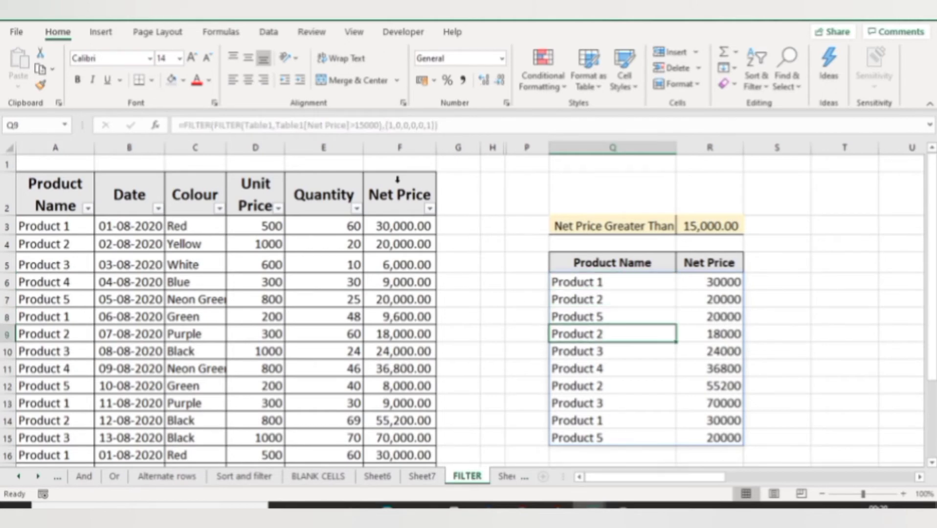
{"action": "left_click", "coordinate": [611, 402]}
{"action": "left_click", "coordinate": [611, 420]}
{"action": "left_click", "coordinate": [611, 351]}
{"action": "key", "text": "Up"}
{"action": "key", "text": "Up"}
{"action": "key", "text": "Up"}
{"action": "key", "text": "Up"}
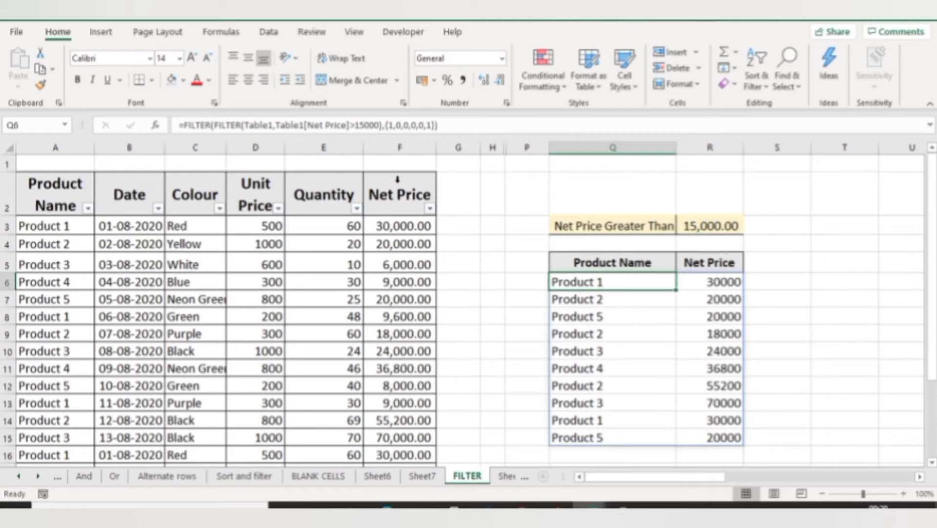
{"action": "key", "text": "F2"}
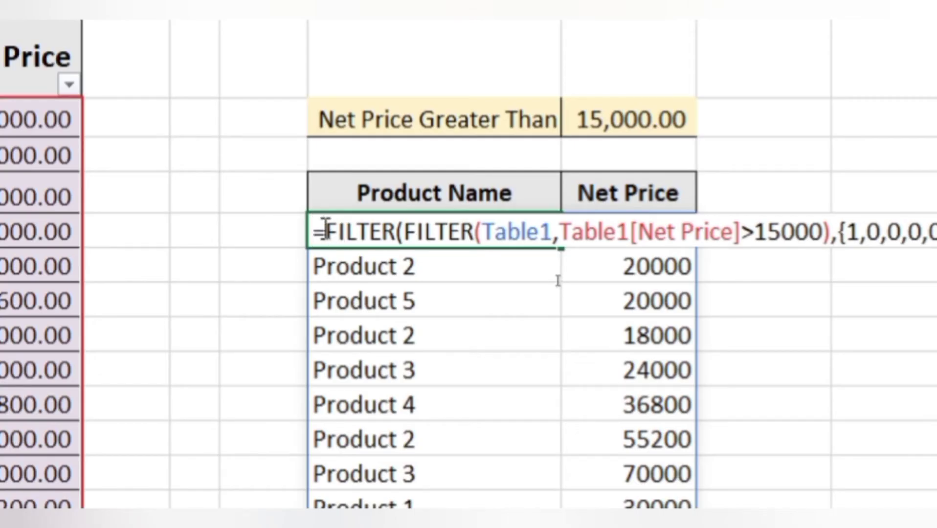
{"action": "type", "text": "sor"}
{"action": "key", "text": "Tab"}
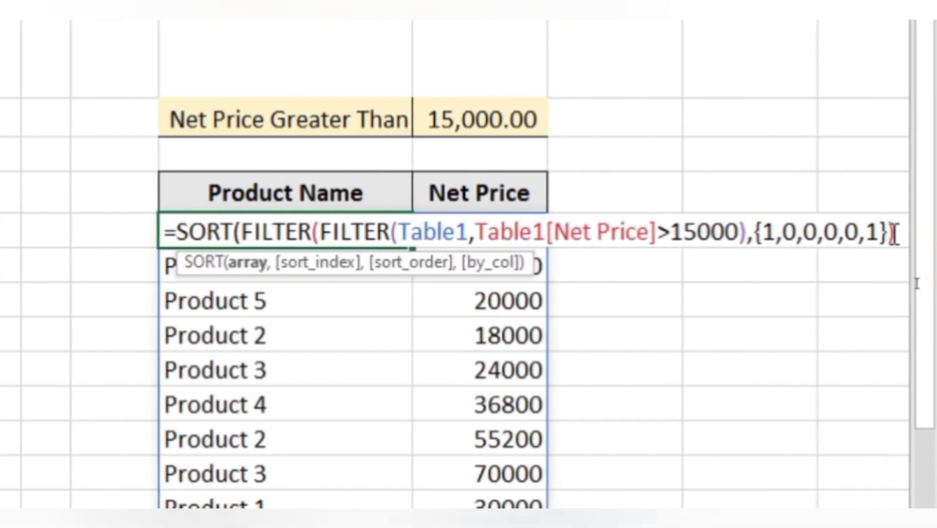
Append sort arguments 1,1 so Q6 lists results by Product Name ascending, then review them.
{"action": "left_click", "coordinate": [895, 234]}
{"action": "type", "text": ","}
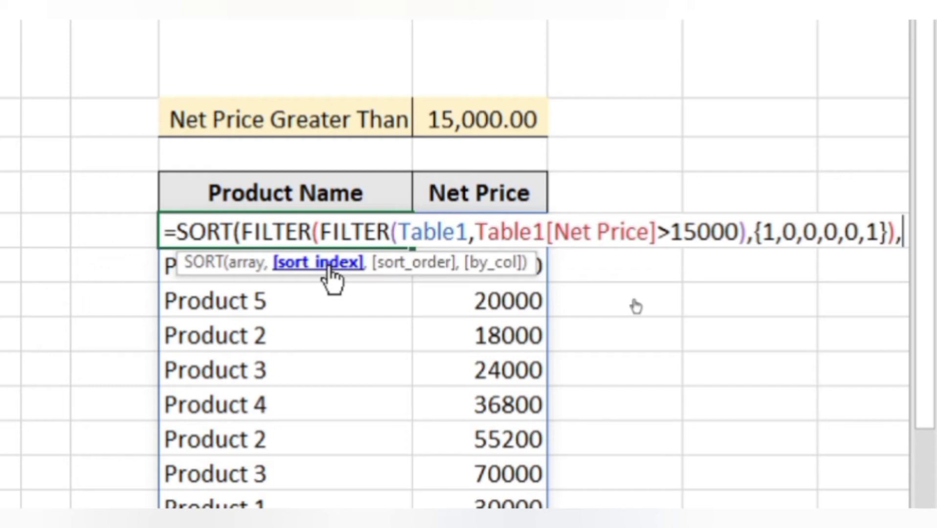
{"action": "type", "text": "1"}
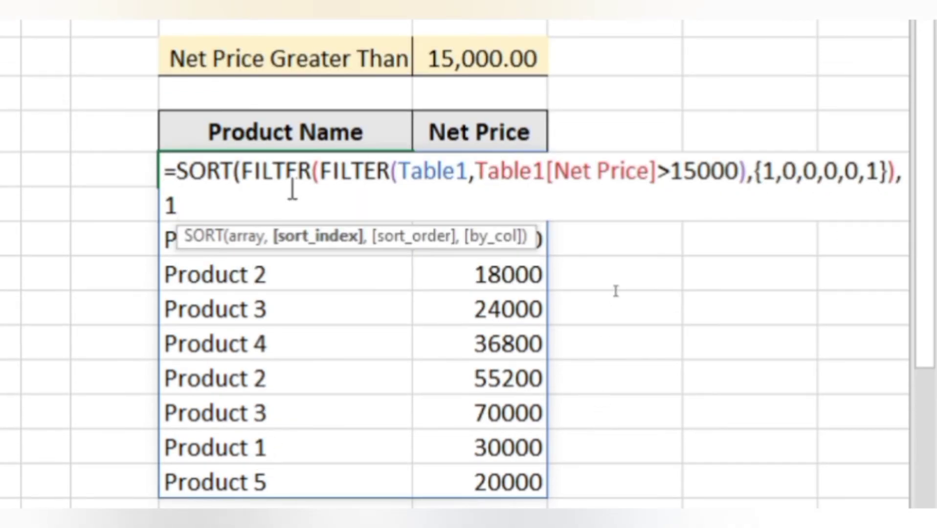
{"action": "type", "text": ","}
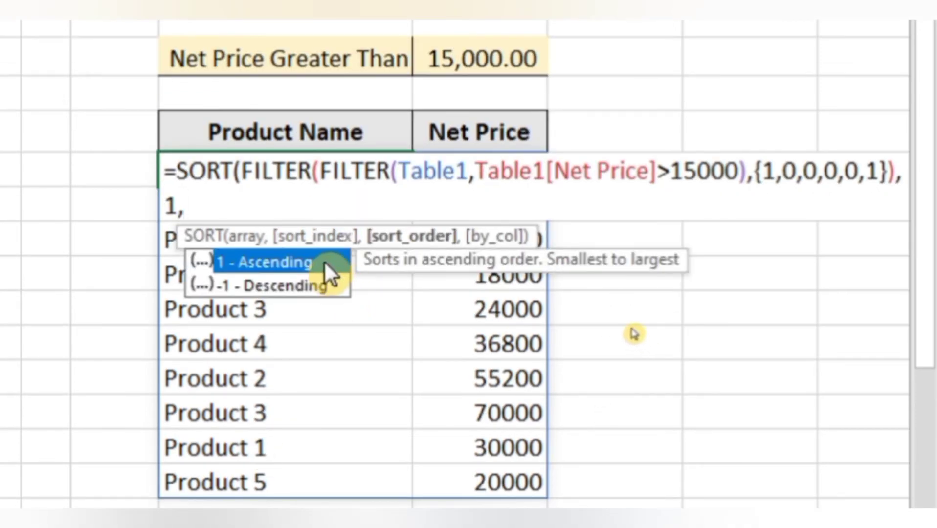
{"action": "double_click", "coordinate": [318, 261]}
{"action": "key", "text": "Return"}
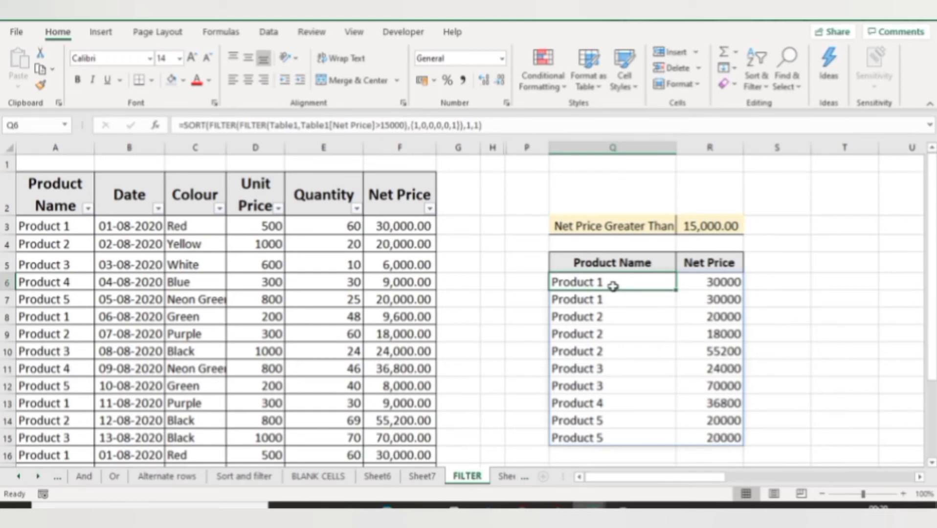
{"action": "key", "text": "Down"}
{"action": "key", "text": "Down"}
{"action": "key", "text": "Down"}
{"action": "key", "text": "Down"}
{"action": "key", "text": "Down"}
{"action": "key", "text": "Down"}
{"action": "key", "text": "Down"}
{"action": "key", "text": "Down"}
{"action": "key", "text": "Down"}
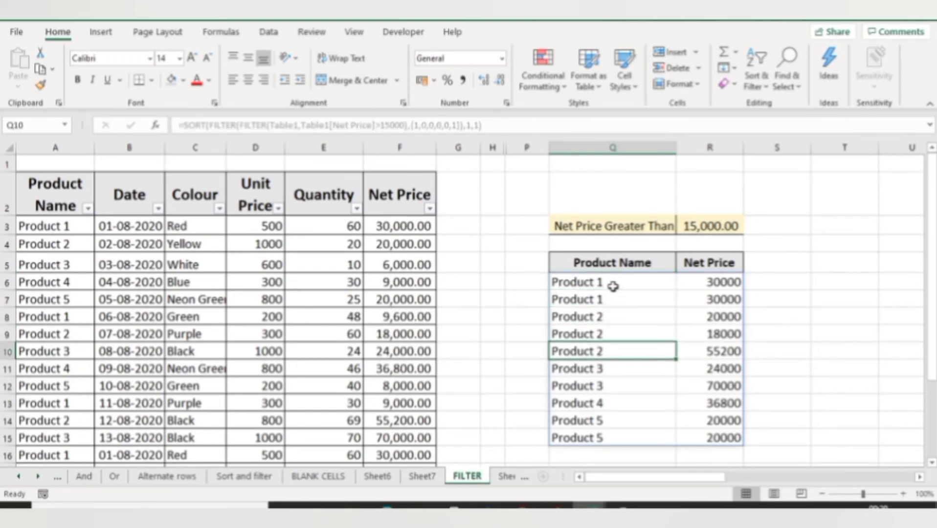
{"action": "key", "text": "Up"}
{"action": "key", "text": "Up"}
{"action": "key", "text": "Up"}
{"action": "key", "text": "Up"}
{"action": "key", "text": "Up"}
{"action": "key", "text": "Up"}
{"action": "key", "text": "Up"}
{"action": "key", "text": "Up"}
{"action": "key", "text": "Up"}
{"action": "key", "text": "Up"}
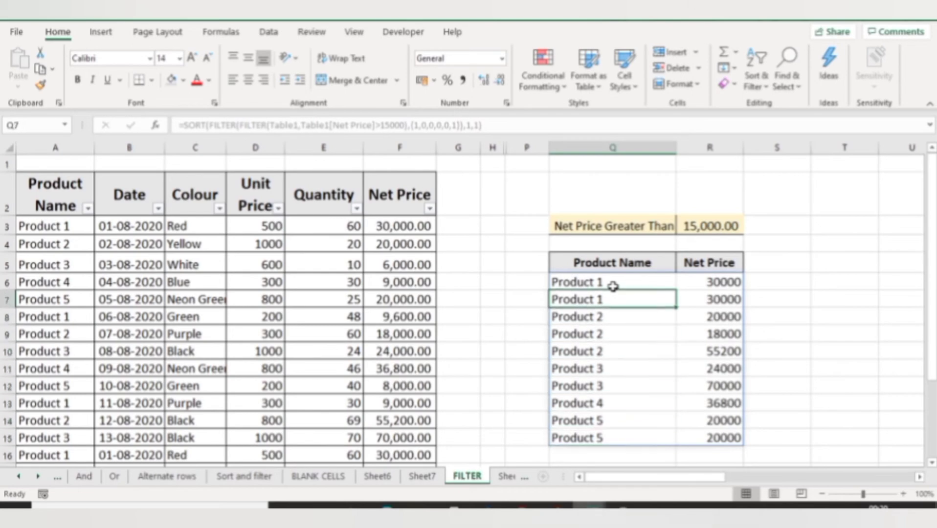
{"action": "key", "text": "Down"}
{"action": "key", "text": "Down"}
{"action": "key", "text": "Right"}
{"action": "key", "text": "Right"}
{"action": "key", "text": "Up"}
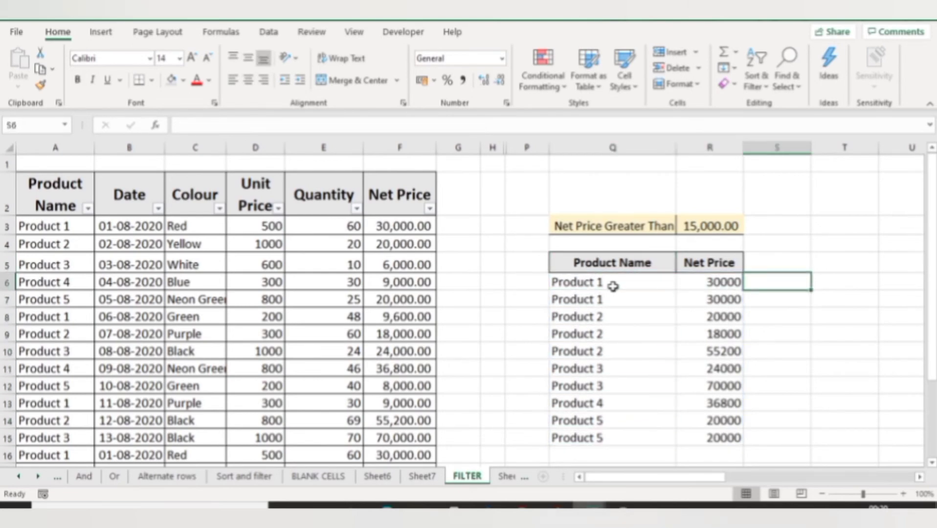
{"action": "key", "text": "Left"}
Change Q6's sort arguments to 2,1 to order results by Net Price ascending.
{"action": "double_click", "coordinate": [613, 286]}
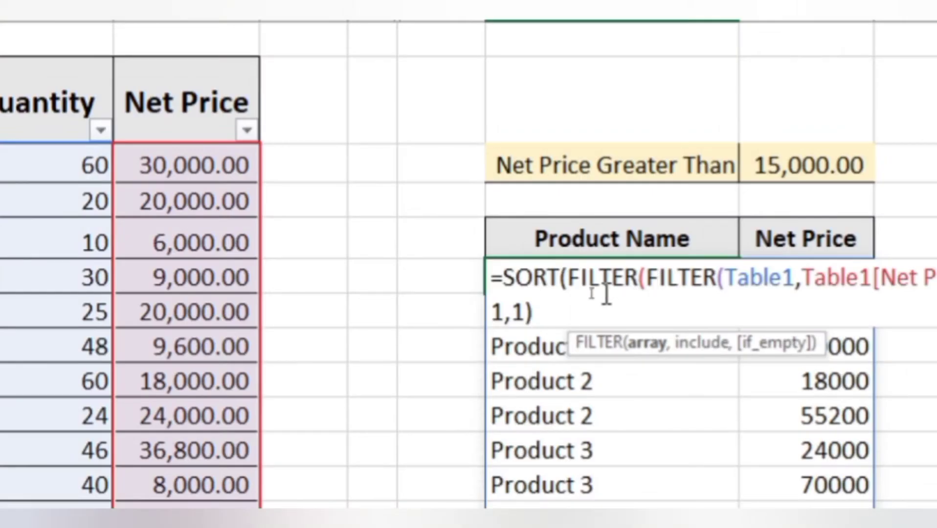
{"action": "left_click", "coordinate": [507, 313]}
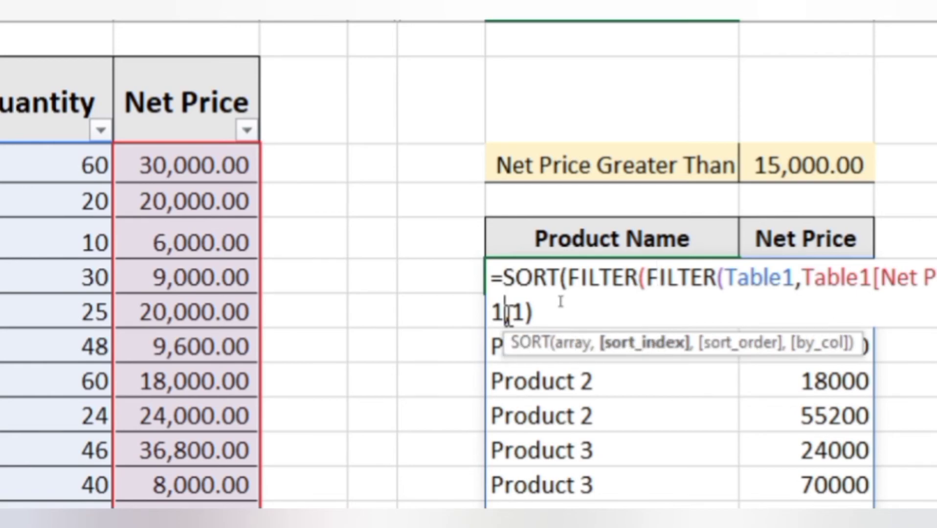
{"action": "key", "text": "Delete"}
{"action": "key", "text": "Delete"}
{"action": "key", "text": "Delete"}
{"action": "key", "text": "BackSpace"}
{"action": "type", "text": "2,1)"}
{"action": "key", "text": "Return"}
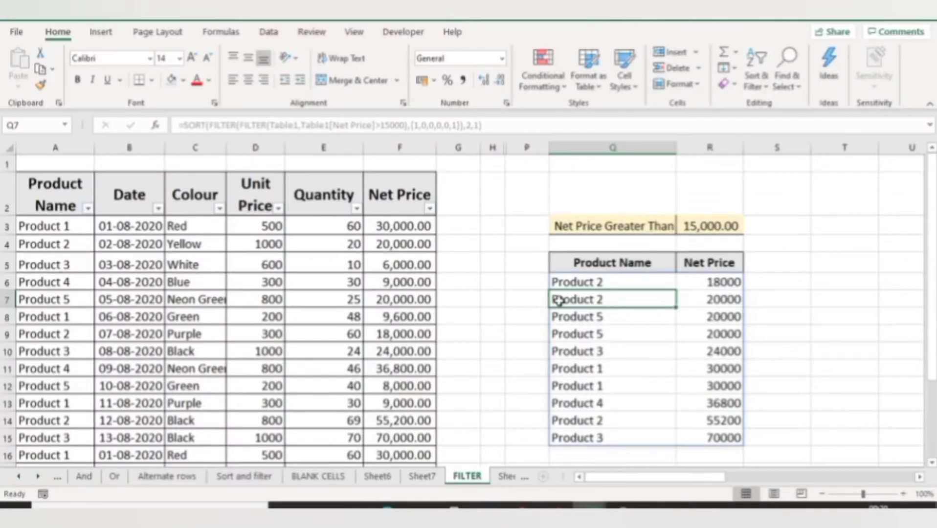
{"action": "key", "text": "Right"}
{"action": "key", "text": "Up"}
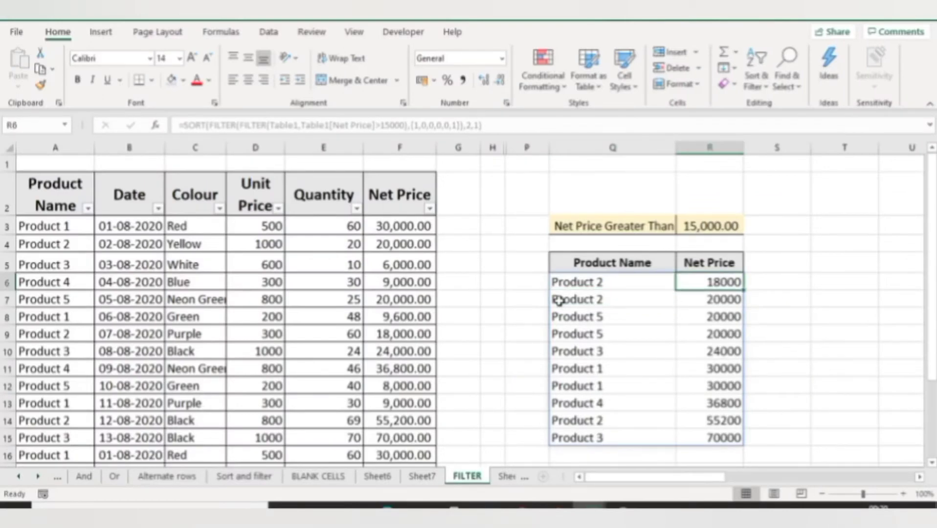
{"action": "key", "text": "Down"}
{"action": "key", "text": "Down"}
{"action": "key", "text": "Down"}
{"action": "key", "text": "Down"}
{"action": "key", "text": "Down"}
{"action": "key", "text": "Down"}
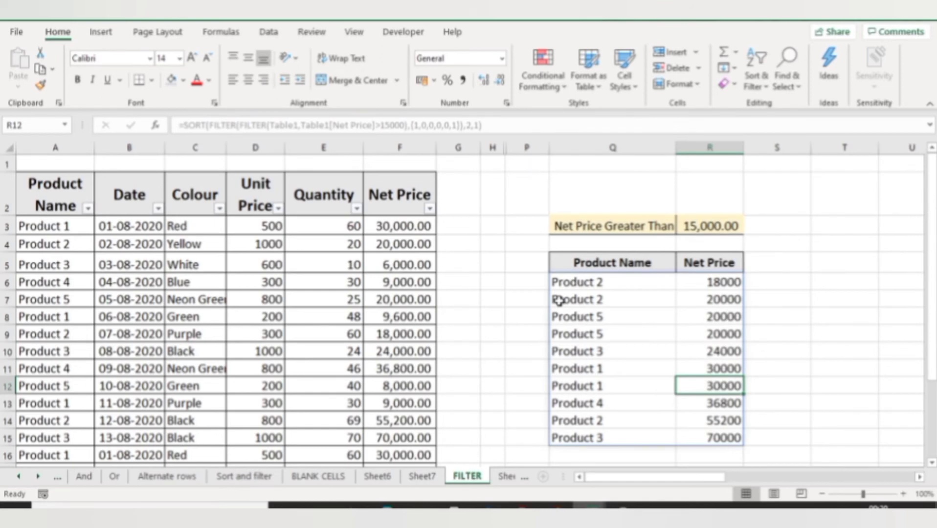
Highlight the duplicate Product 5 and Product 1 rows, then reopen Q6's formula for editing.
{"action": "left_click", "coordinate": [647, 323]}
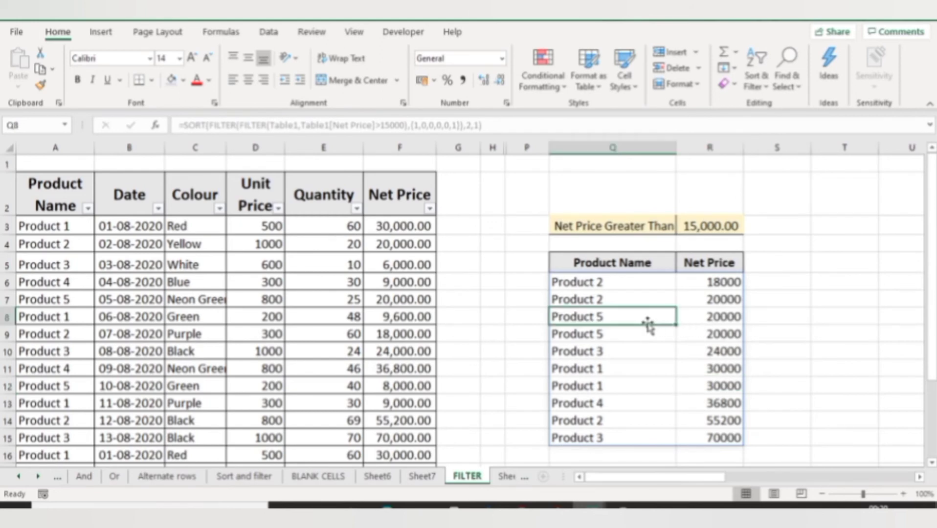
{"action": "key", "text": "Down"}
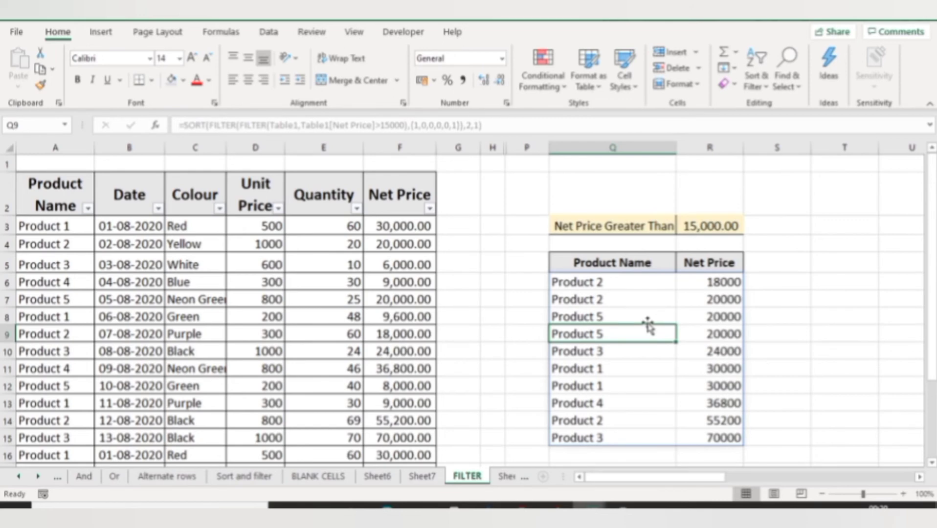
{"action": "key", "text": "Down"}
{"action": "key", "text": "Down"}
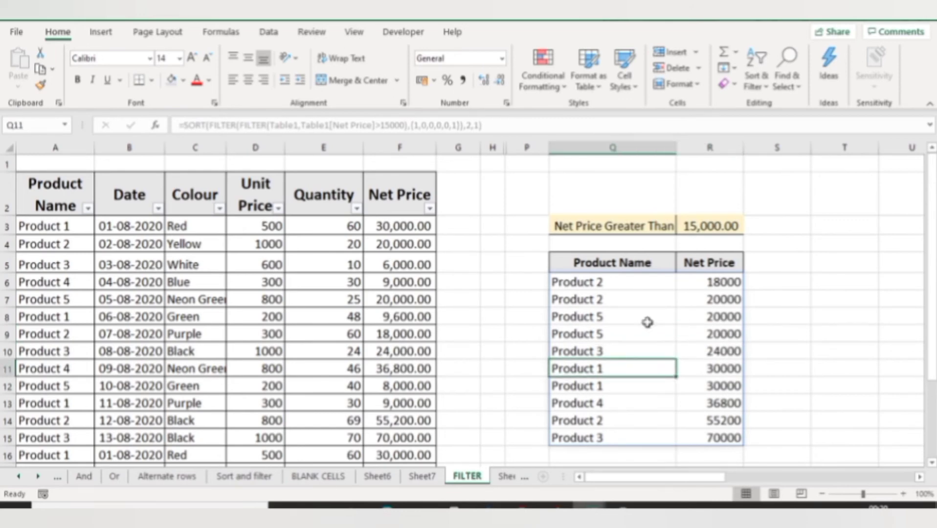
{"action": "key", "text": "ctrl+shift+Down"}
{"action": "key", "text": "ctrl+shift+Up"}
{"action": "key", "text": "ctrl+shift+Down"}
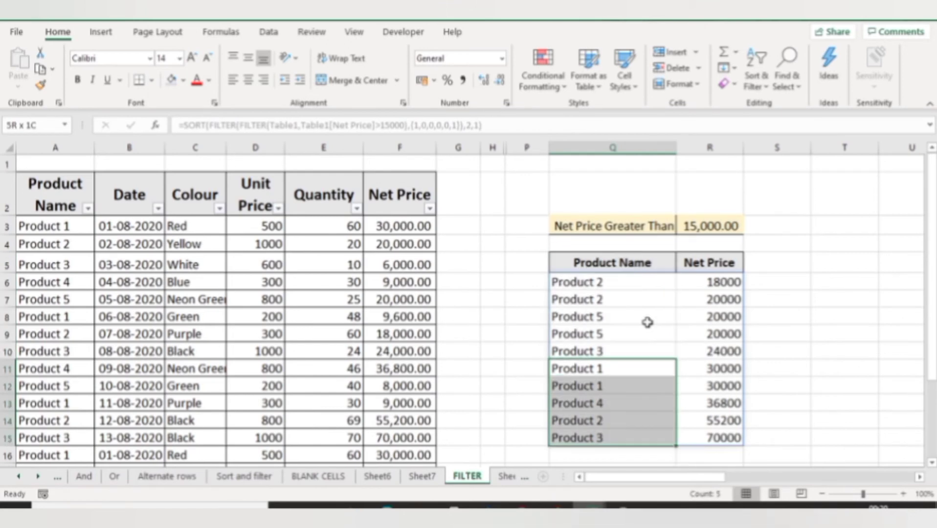
{"action": "key", "text": "Up"}
{"action": "key", "text": "Down"}
{"action": "key", "text": "shift+Down"}
{"action": "key", "text": "shift+Right"}
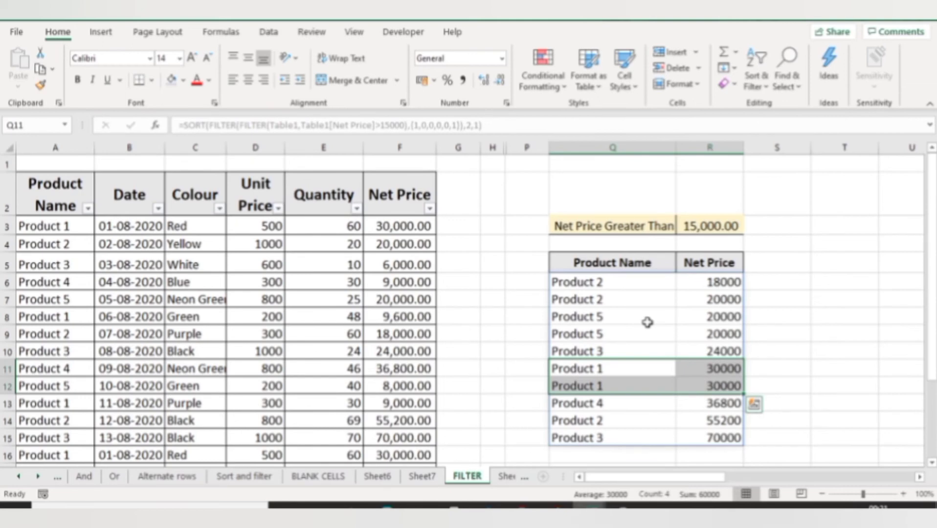
{"action": "key", "text": "Up"}
{"action": "key", "text": "Up"}
{"action": "key", "text": "Up"}
{"action": "key", "text": "Up"}
{"action": "key", "text": "Up"}
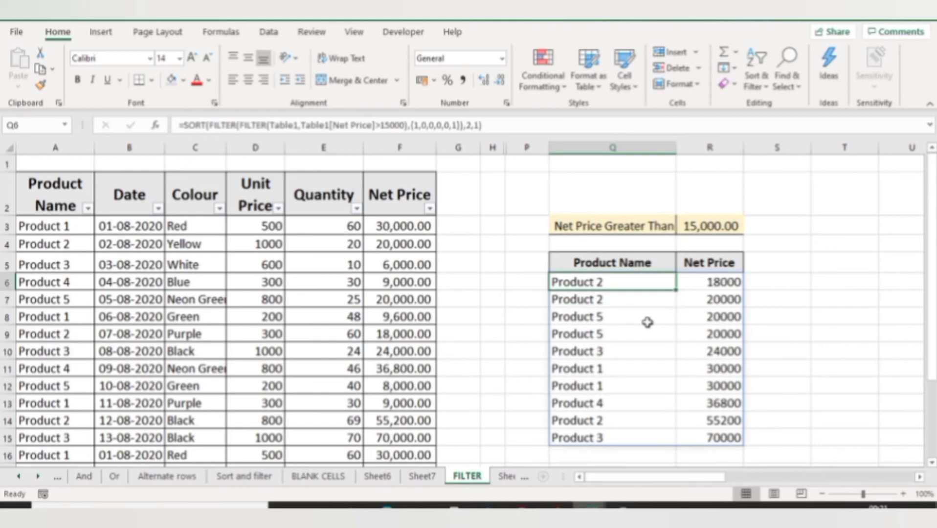
{"action": "key", "text": "F2"}
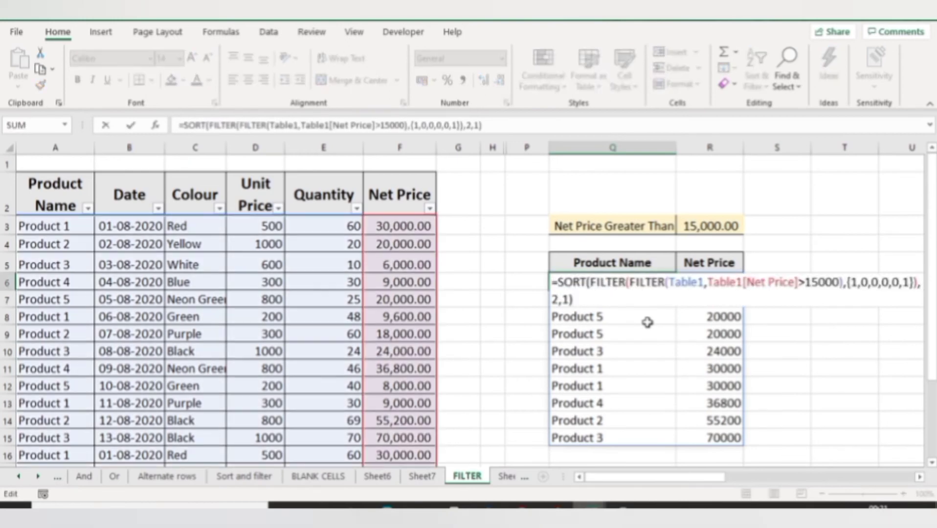
Wrap Q6's SORT formula in UNIQUE to drop duplicate rows, then go to Sheet1.
{"action": "key", "text": "Up"}
{"action": "key", "text": "Left"}
{"action": "key", "text": "Left"}
{"action": "type", "text": "Uniq"}
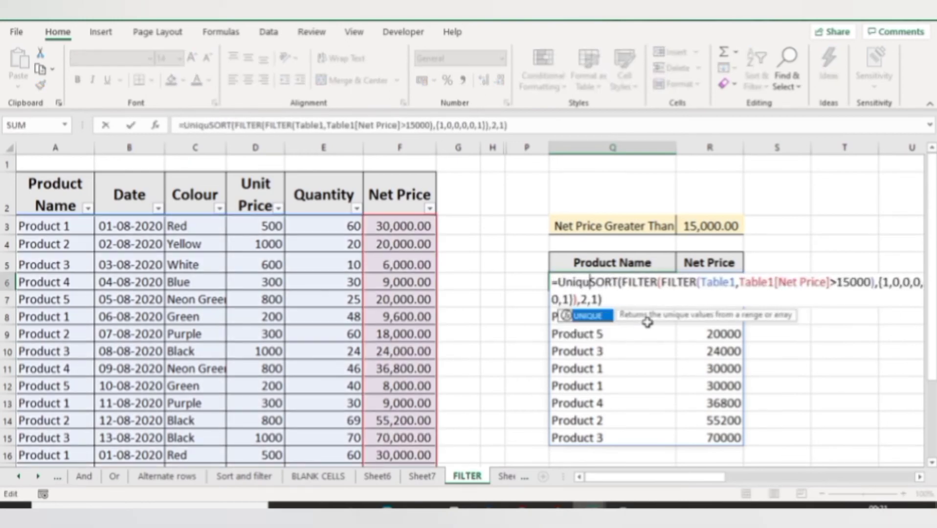
{"action": "key", "text": "Tab"}
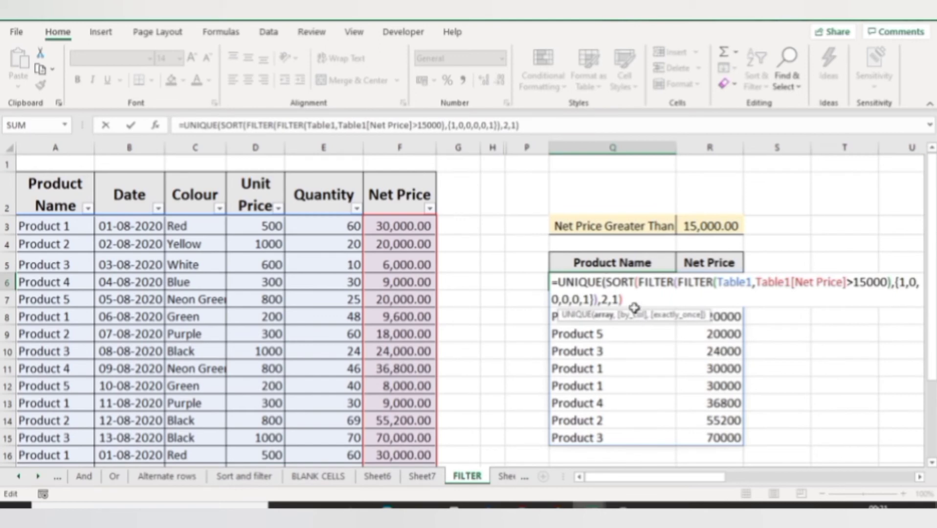
{"action": "left_click", "coordinate": [631, 301]}
{"action": "type", "text": ")"}
{"action": "key", "text": "Return"}
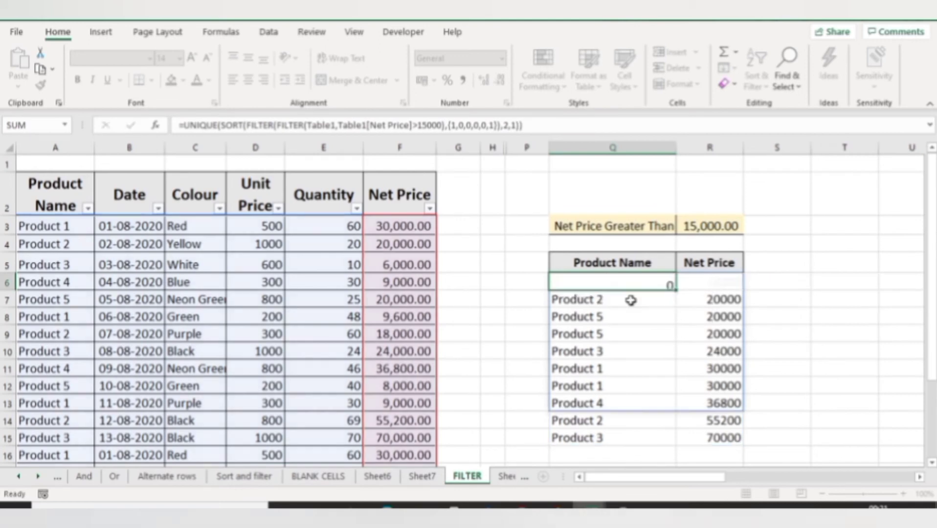
{"action": "key", "text": "Down"}
{"action": "key", "text": "Down"}
{"action": "key", "text": "Down"}
{"action": "key", "text": "Down"}
{"action": "key", "text": "Down"}
{"action": "key", "text": "Down"}
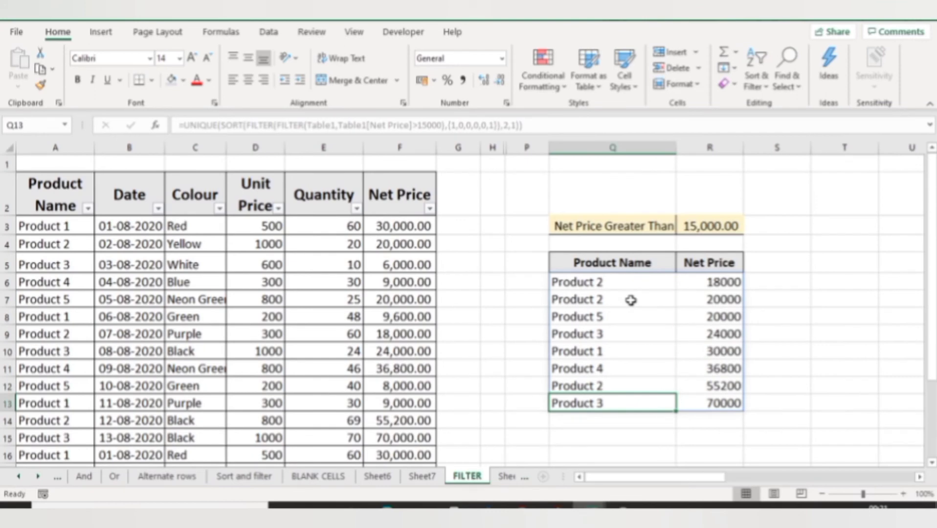
{"action": "key", "text": "Down"}
{"action": "key", "text": "Down"}
{"action": "key", "text": "Down"}
{"action": "key", "text": "Down"}
{"action": "key", "text": "Up"}
{"action": "key", "text": "Up"}
{"action": "key", "text": "Up"}
{"action": "key", "text": "Up"}
{"action": "key", "text": "Up"}
{"action": "key", "text": "Up"}
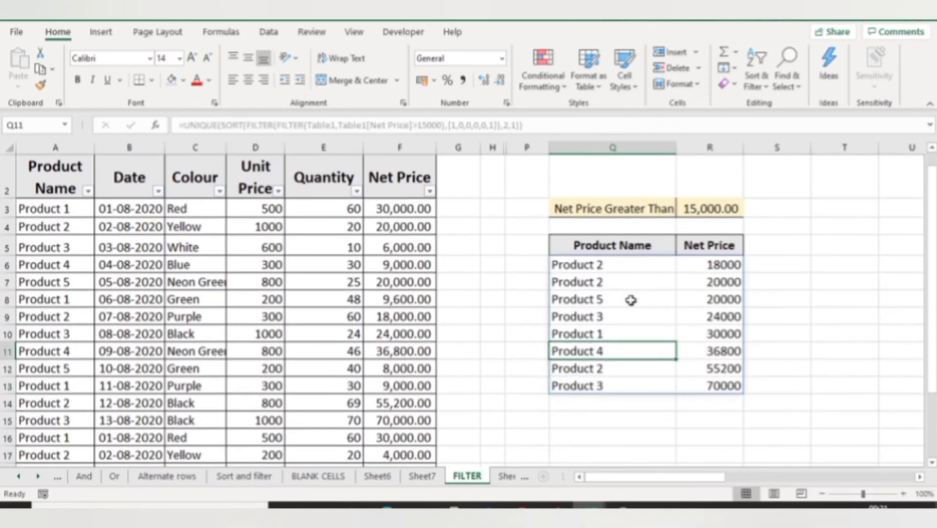
{"action": "key", "text": "Up"}
{"action": "key", "text": "Up"}
{"action": "key", "text": "Up"}
{"action": "key", "text": "Up"}
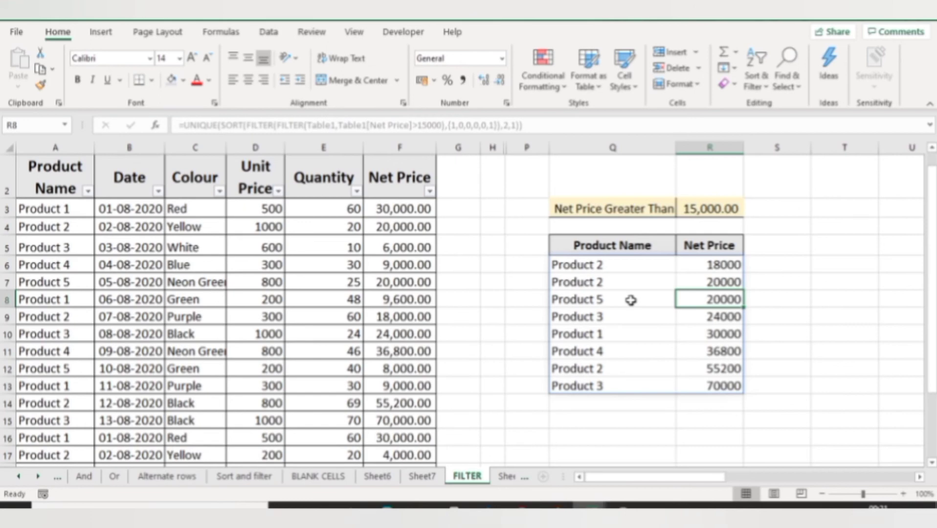
{"action": "left_click", "coordinate": [511, 476]}
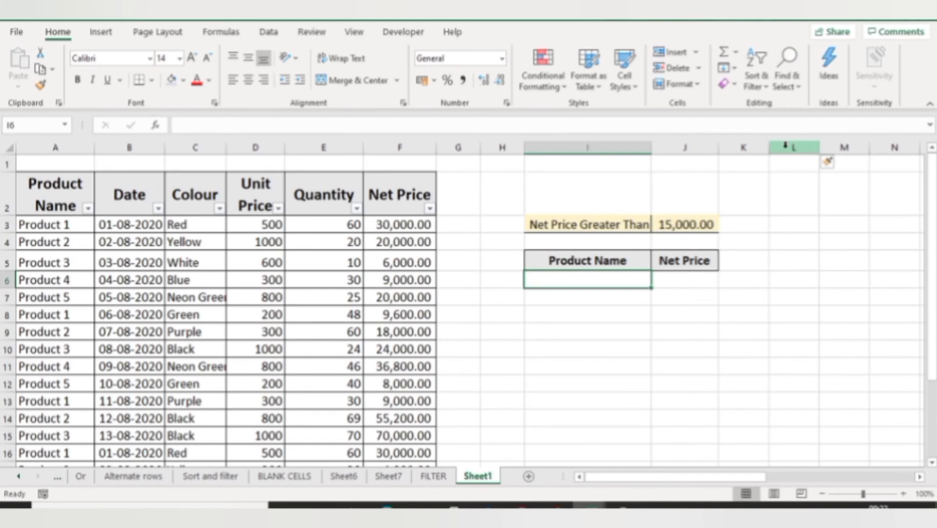
In I6, start a FILTER formula using all of Table13's data as the array.
{"action": "type", "text": "=fil"}
{"action": "key", "text": "Tab"}
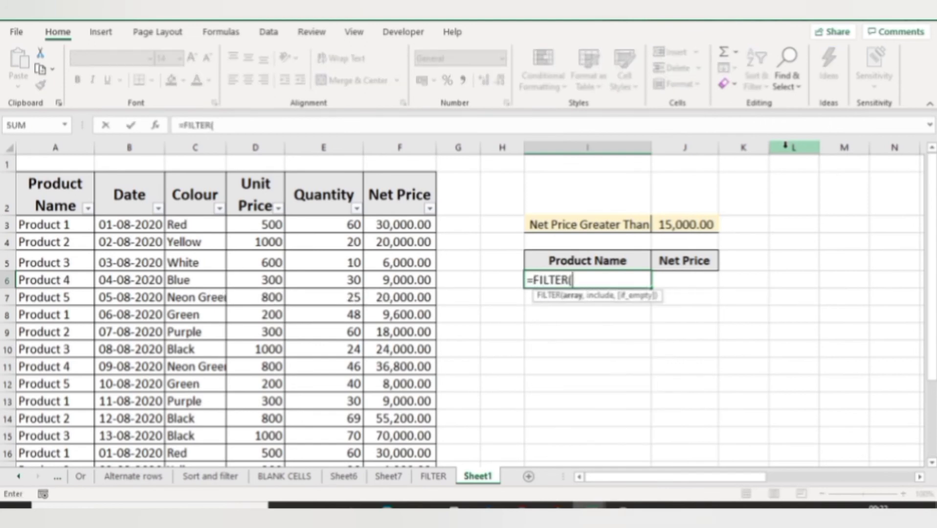
{"action": "left_click", "coordinate": [51, 226]}
{"action": "key", "text": "ctrl+shift+Right"}
{"action": "key", "text": "ctrl+shift+Down"}
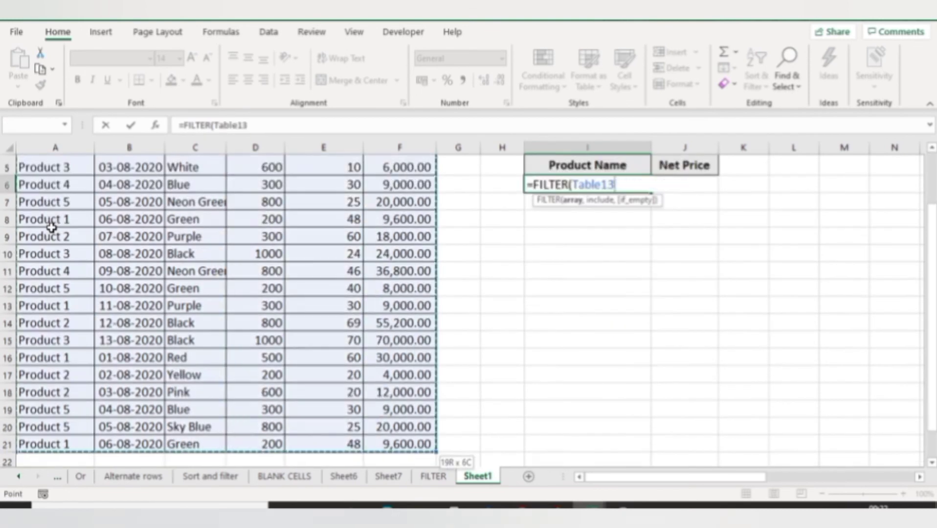
{"action": "scroll", "coordinate": [922, 213], "scroll_direction": "up", "scroll_amount": 2}
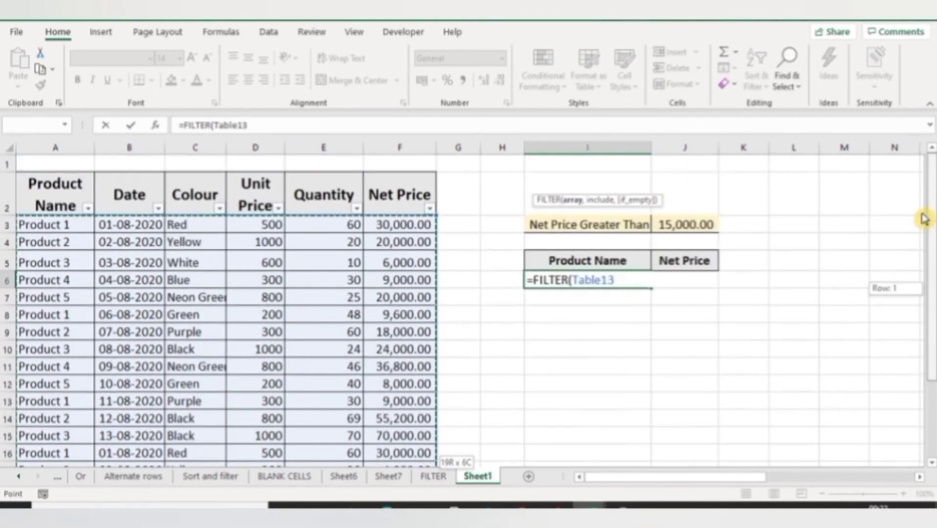
{"action": "type", "text": ","}
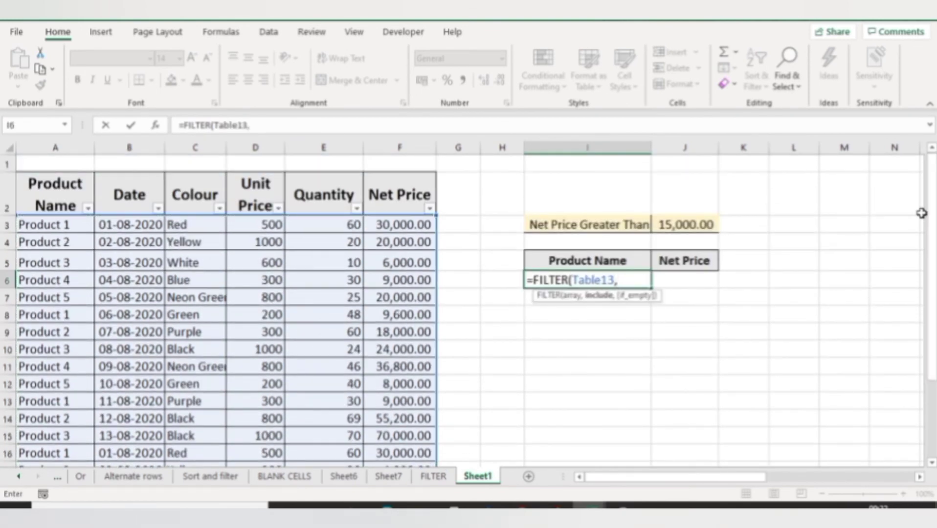
{"action": "type", "text": "("}
Add the include test (Table13[#Headers]="Product Name")+(Table13[#Headers]="Net Price") and enter the formula.
{"action": "left_click_drag", "start_coordinate": [400, 195], "coordinate": [69, 189]}
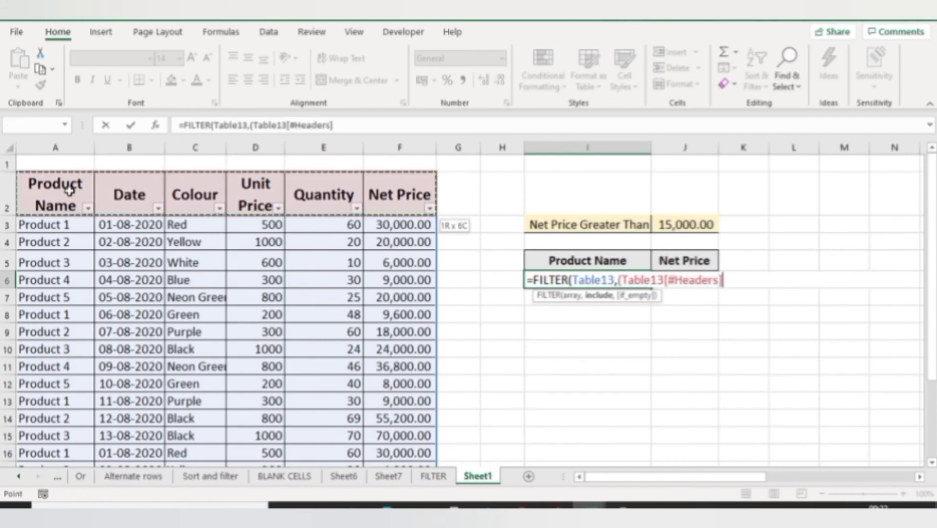
{"action": "type", "text": "=\""}
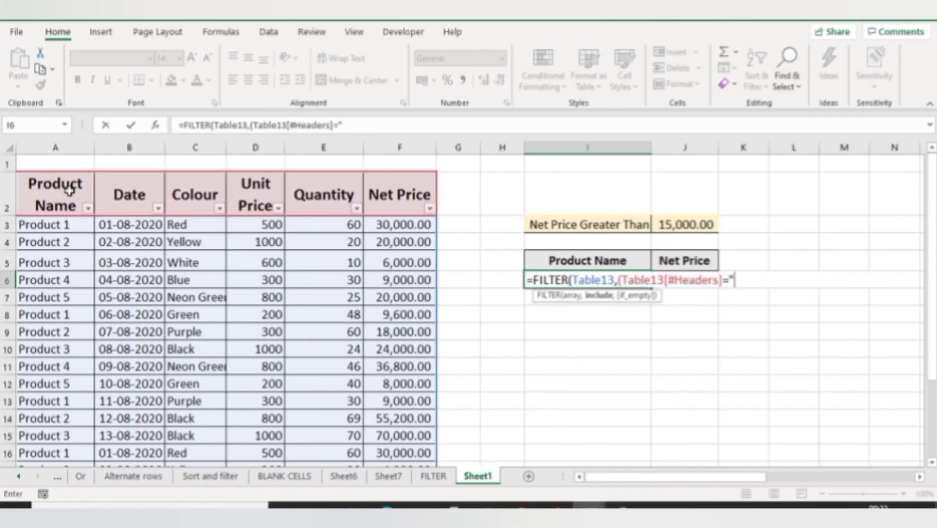
{"action": "type", "text": "Product"}
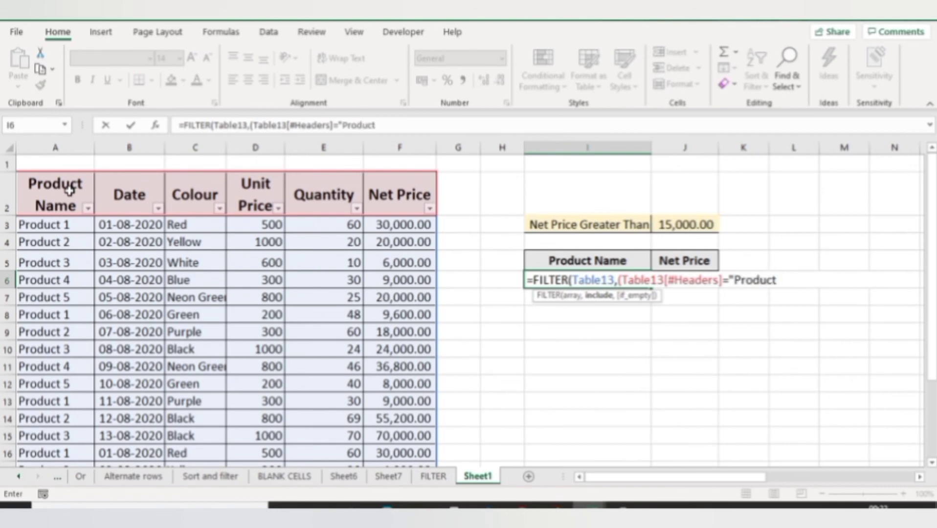
{"action": "type", "text": " Name\")"}
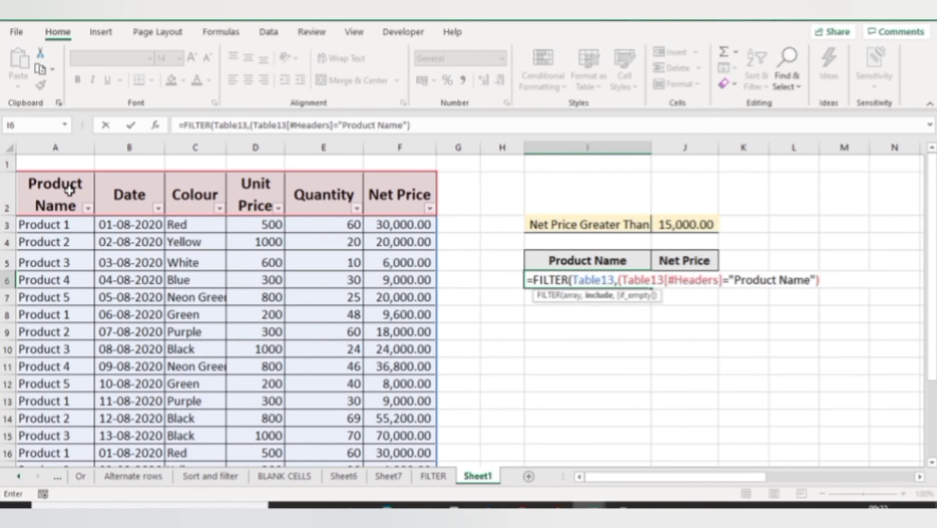
{"action": "type", "text": "+("}
{"action": "key", "text": "Left"}
{"action": "key", "text": "Left"}
{"action": "key", "text": "Left"}
{"action": "key", "text": "Left"}
{"action": "key", "text": "Left"}
{"action": "key", "text": "Left"}
{"action": "key", "text": "Left"}
{"action": "key", "text": "Left"}
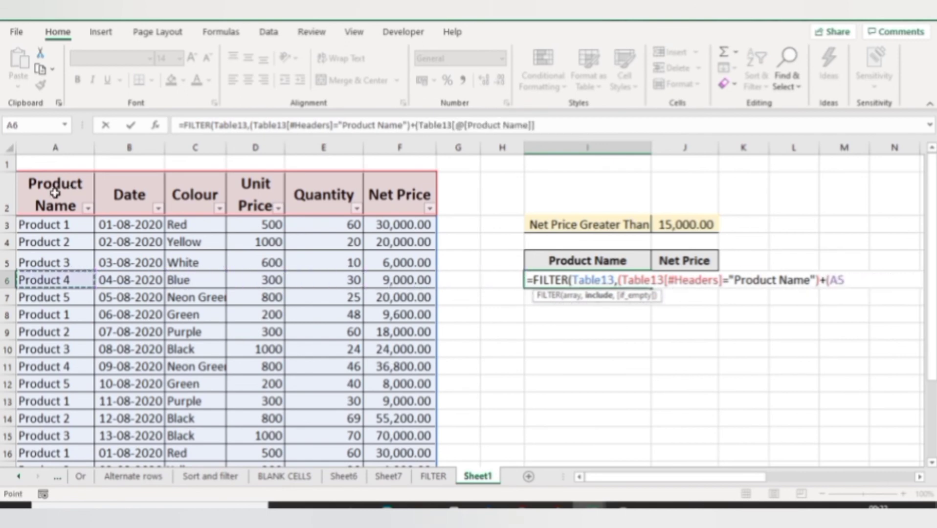
{"action": "key", "text": "Up"}
{"action": "key", "text": "Up"}
{"action": "key", "text": "Up"}
{"action": "key", "text": "Up"}
{"action": "key", "text": "shift+Right"}
{"action": "key", "text": "shift+Right"}
{"action": "key", "text": "shift+Right"}
{"action": "key", "text": "shift+Right"}
{"action": "key", "text": "shift+Right"}
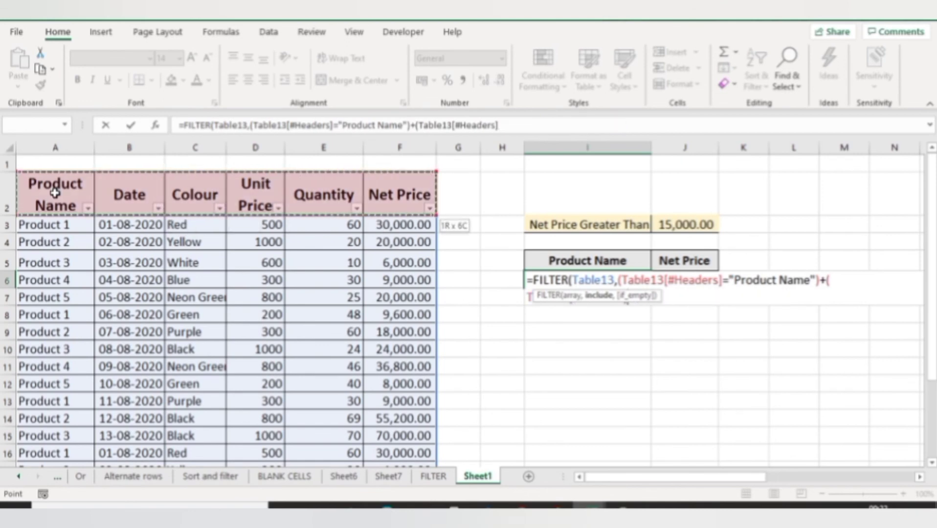
{"action": "type", "text": "="}
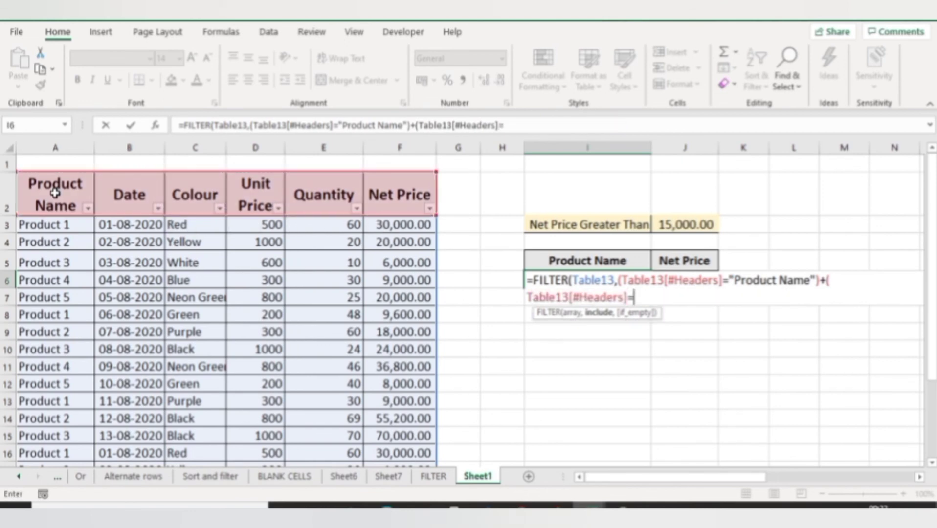
{"action": "type", "text": "\"Net Price"}
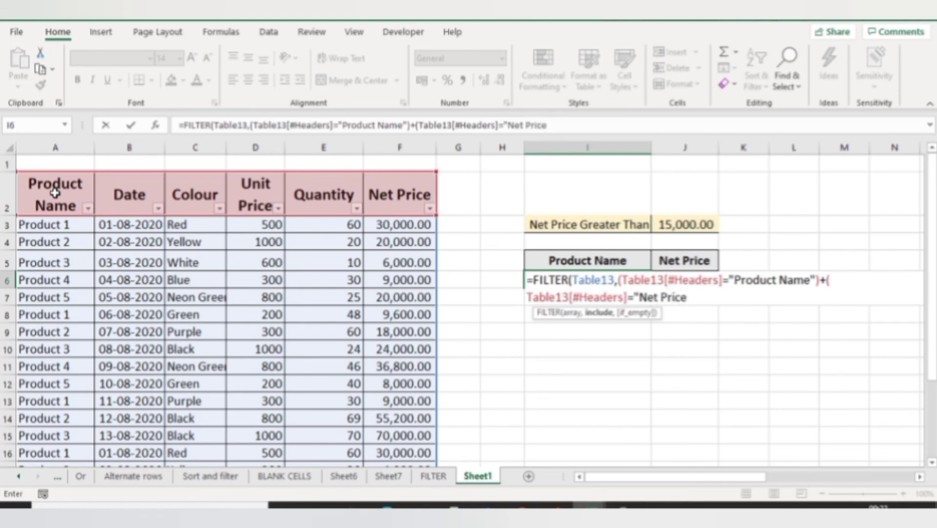
{"action": "type", "text": "\"))"}
{"action": "key", "text": "Return"}
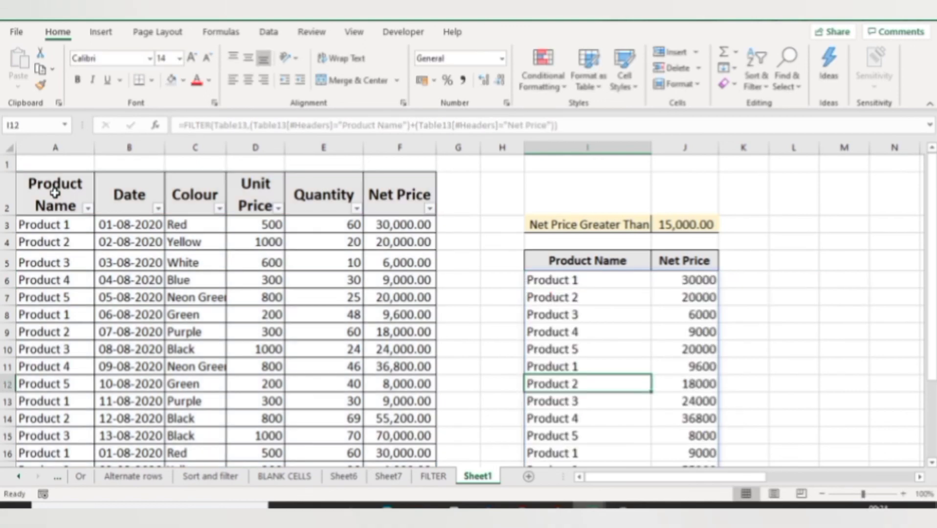
{"action": "key", "text": "Up"}
{"action": "key", "text": "Up"}
{"action": "key", "text": "Up"}
{"action": "key", "text": "Up"}
{"action": "key", "text": "Up"}
{"action": "key", "text": "Up"}
{"action": "key", "text": "Up"}
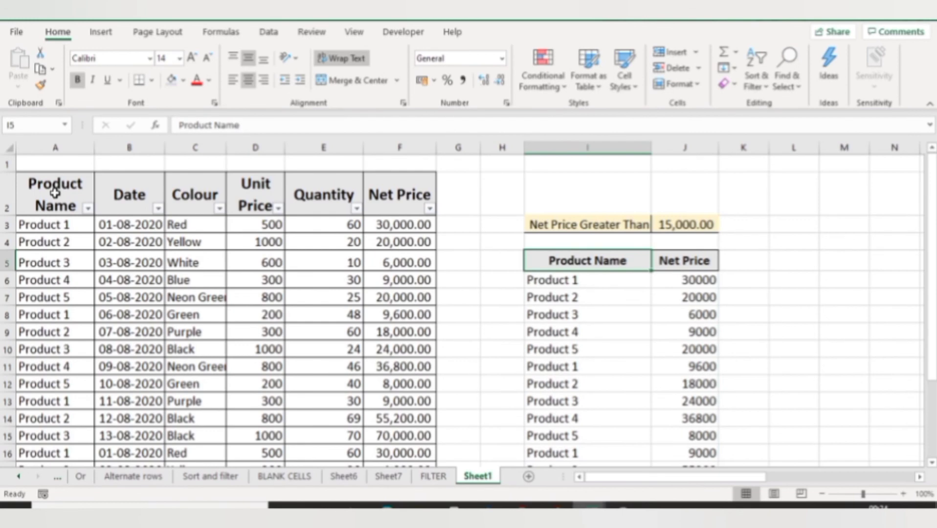
{"action": "key", "text": "Down"}
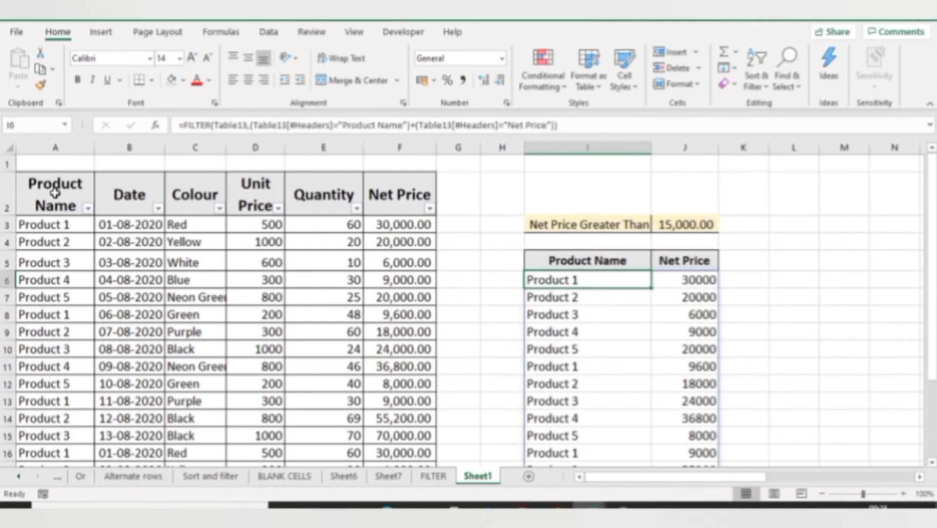